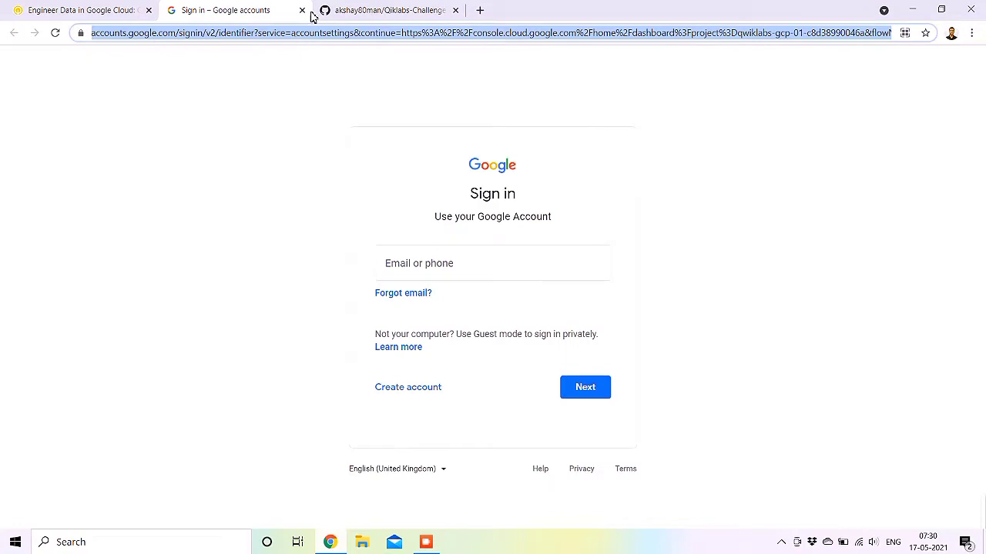
# Step: Close the Google sign-in tab and reopen the copied sign-in address in a new incognito window
pyautogui.click(302, 10)
pyautogui.hotkey('ctrl', 'shift', 'n')
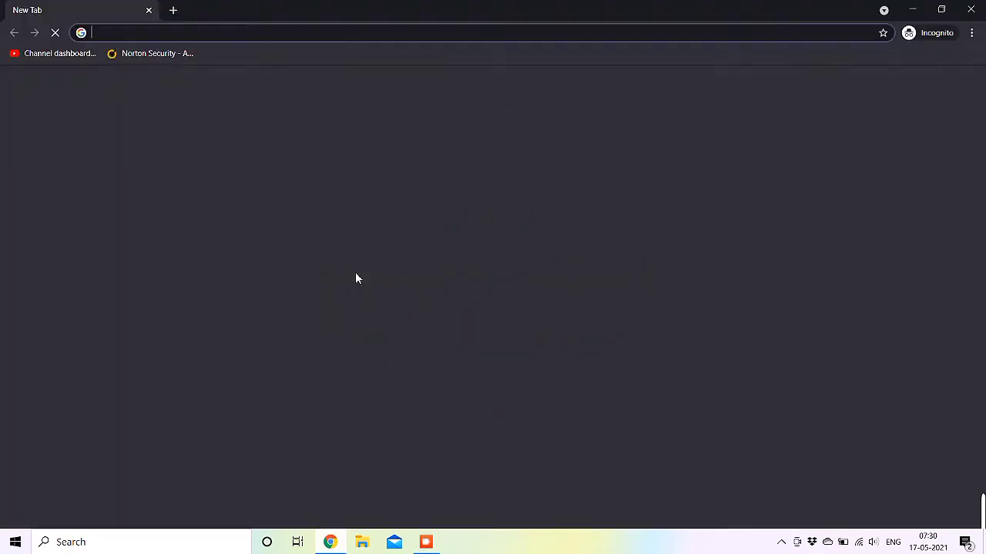
pyautogui.hotkey('ctrl', 'v')
pyautogui.press('Return')
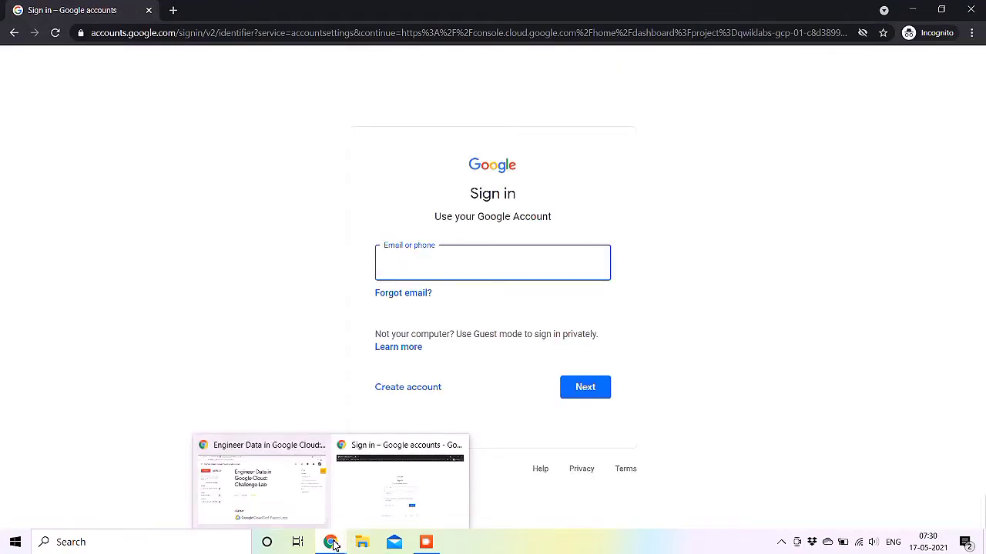
# Step: Copy the lab username from the Qwiklabs page and submit it on the incognito Google sign-in page
pyautogui.moveTo(330, 542)
pyautogui.click(264, 506)
pyautogui.click(164, 257)
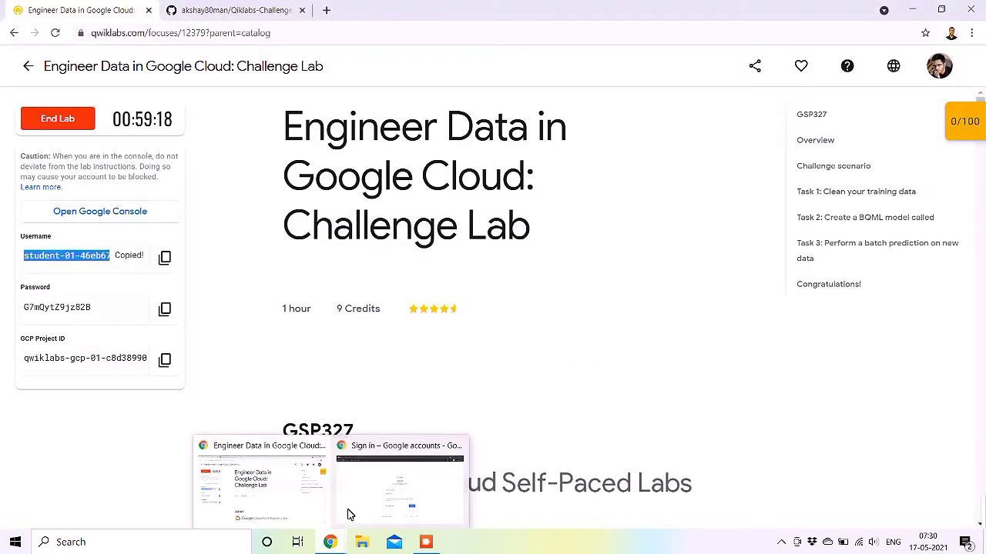
pyautogui.click(351, 508)
pyautogui.hotkey('ctrl', 'v')
pyautogui.press('Return')
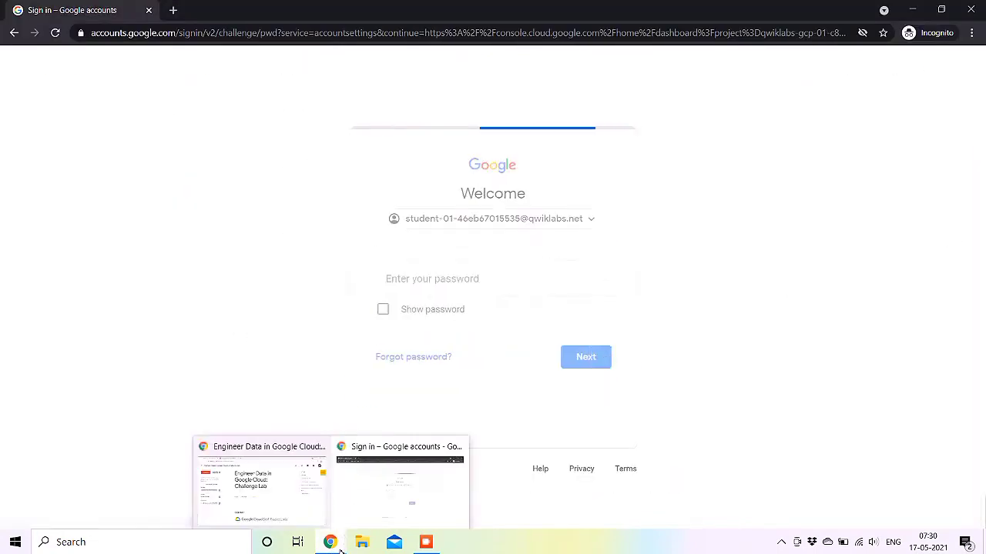
# Step: Copy the lab password from the Qwiklabs page and submit it in the Google sign-in password field
pyautogui.click(243, 511)
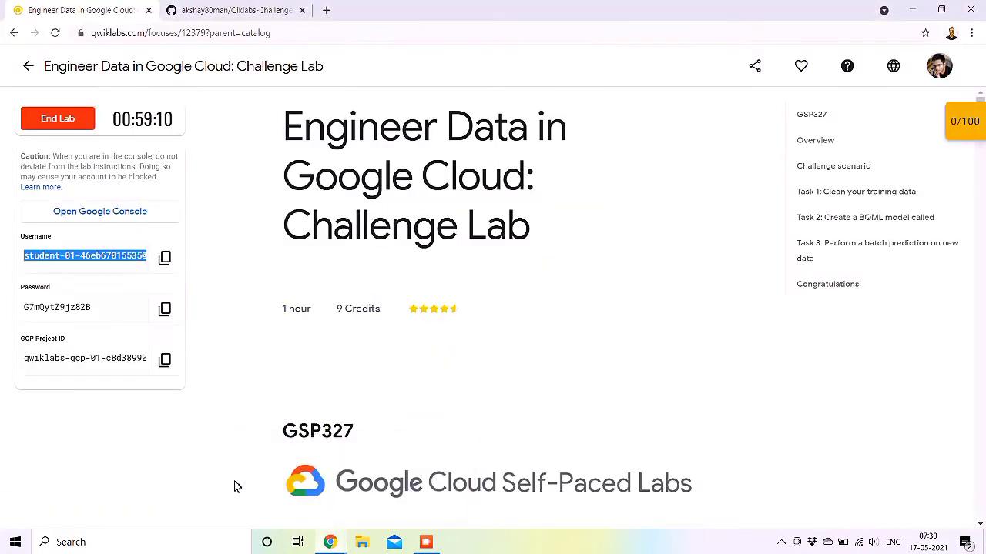
pyautogui.click(164, 308)
pyautogui.moveTo(346, 542)
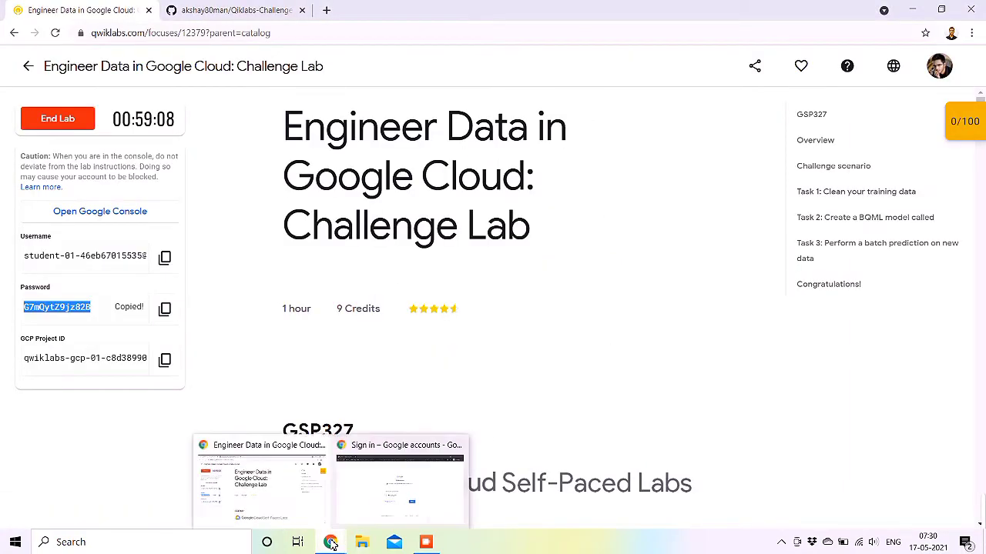
pyautogui.click(358, 511)
pyautogui.hotkey('ctrl', 'v')
pyautogui.press('Return')
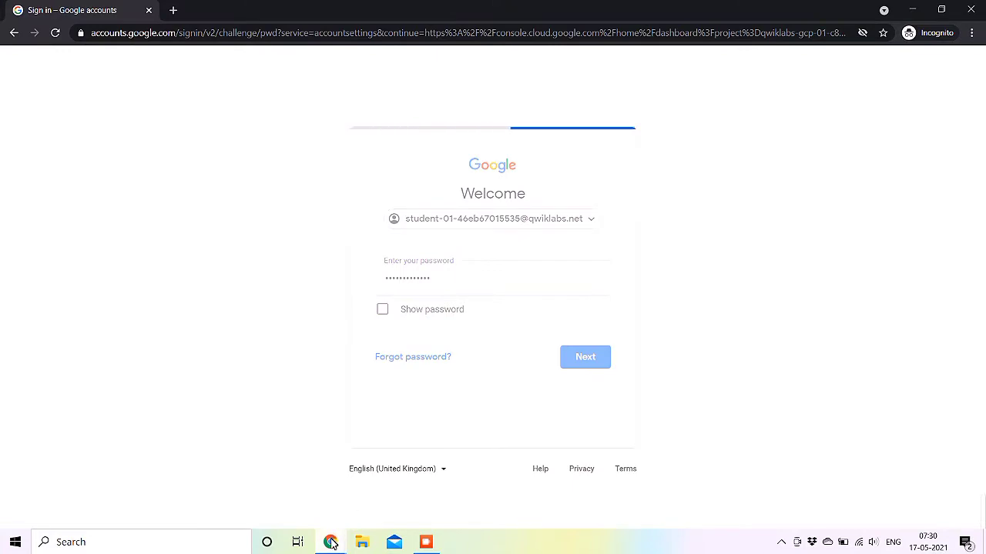
# Step: Confirm the account recovery options, then agree to the Google Cloud Platform Terms of Service and continue to the console
pyautogui.click(520, 398)
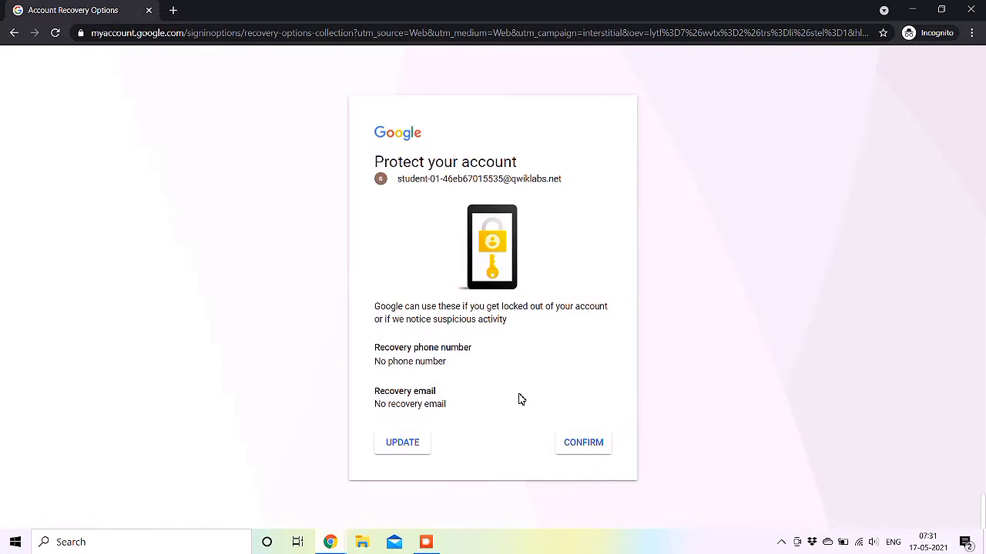
pyautogui.click(579, 447)
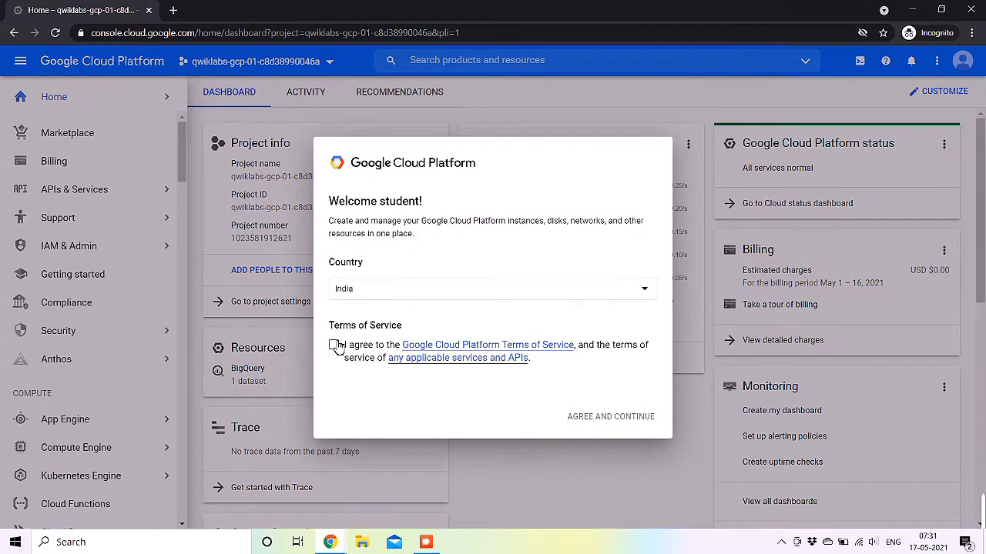
pyautogui.click(336, 346)
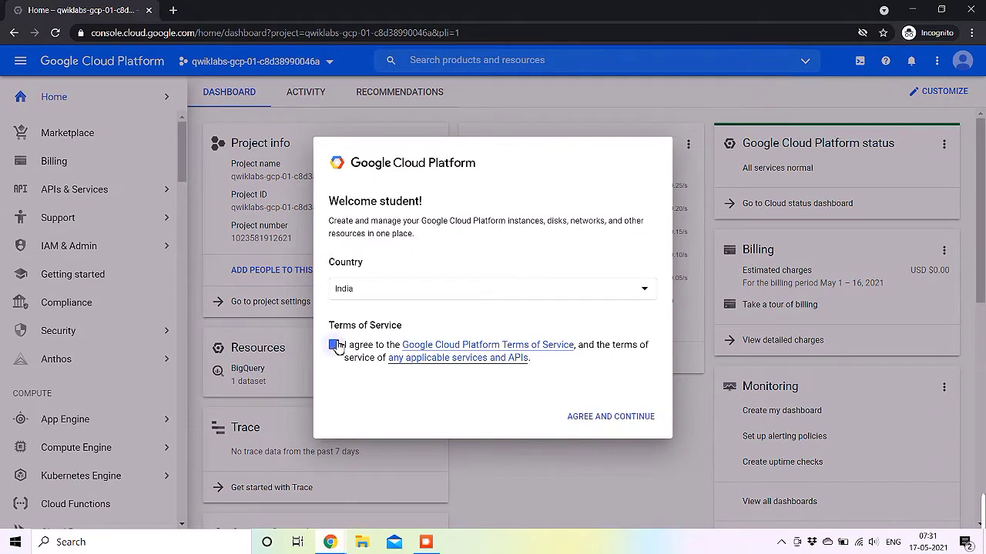
pyautogui.click(618, 418)
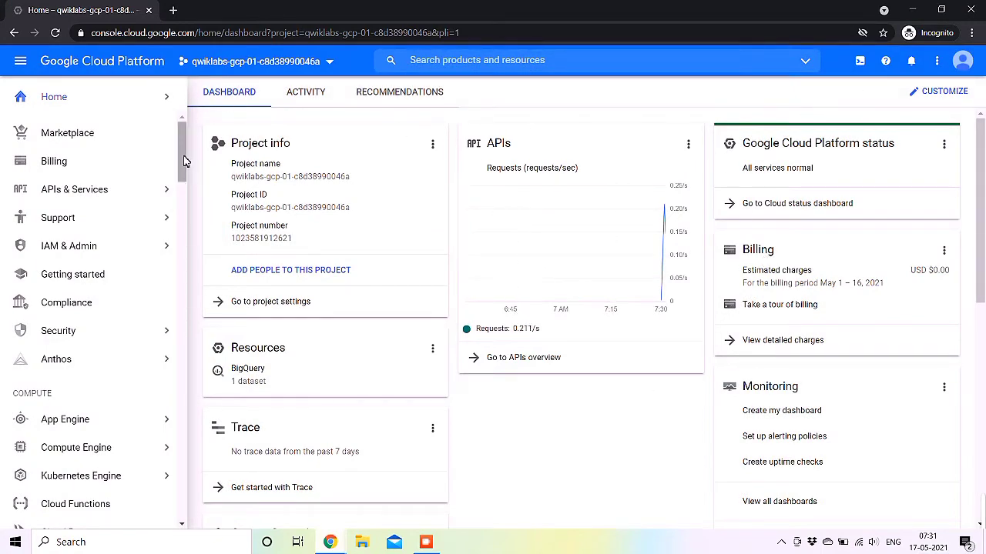
# Step: Open BigQuery from the Big Data services of the Google Cloud console
pyautogui.moveTo(182, 136); pyautogui.dragTo(197, 399)
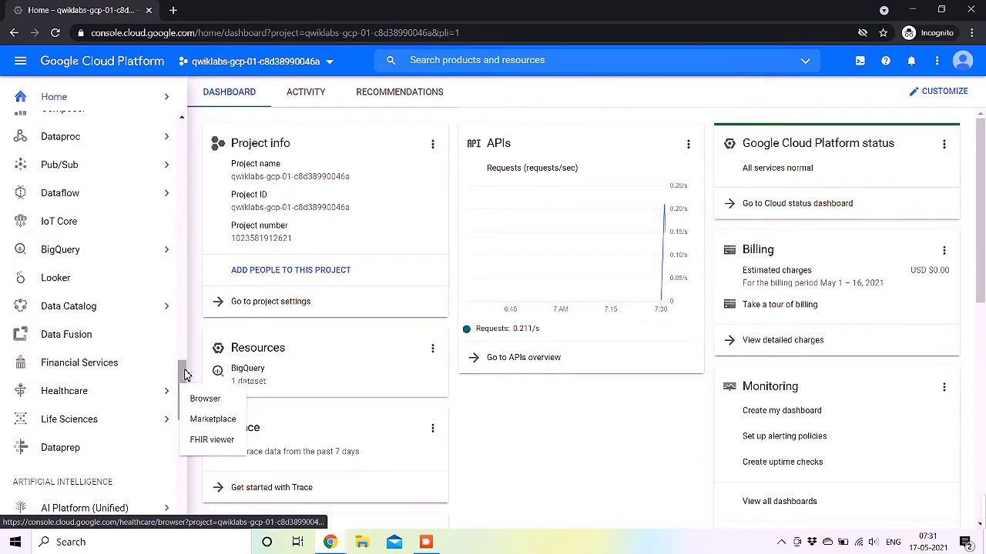
pyautogui.moveTo(183, 374)
pyautogui.mouseDown()
pyautogui.moveTo(194, 237)
pyautogui.moveTo(159, 488)
pyautogui.moveTo(161, 191)
pyautogui.moveTo(176, 128)
pyautogui.mouseUp()
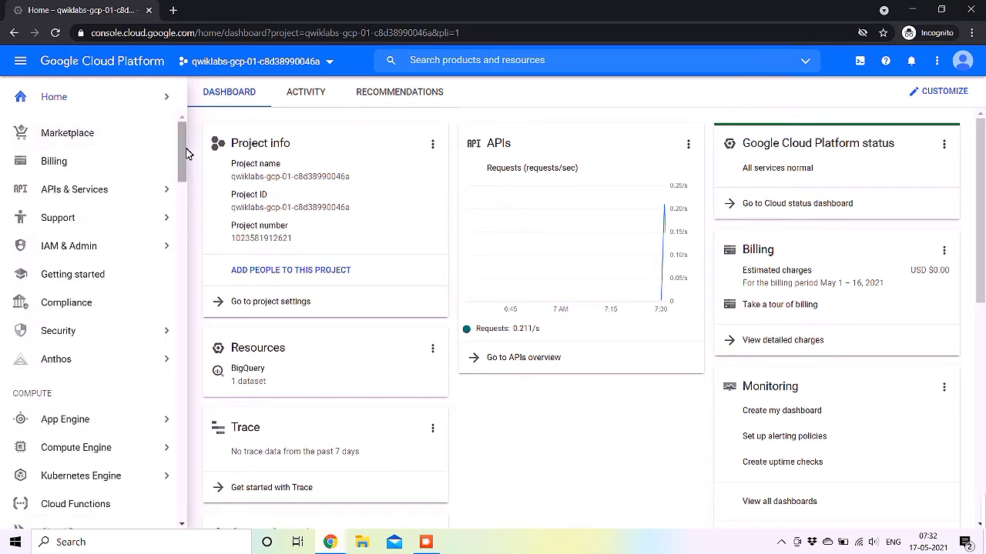
pyautogui.moveTo(186, 154); pyautogui.dragTo(203, 380)
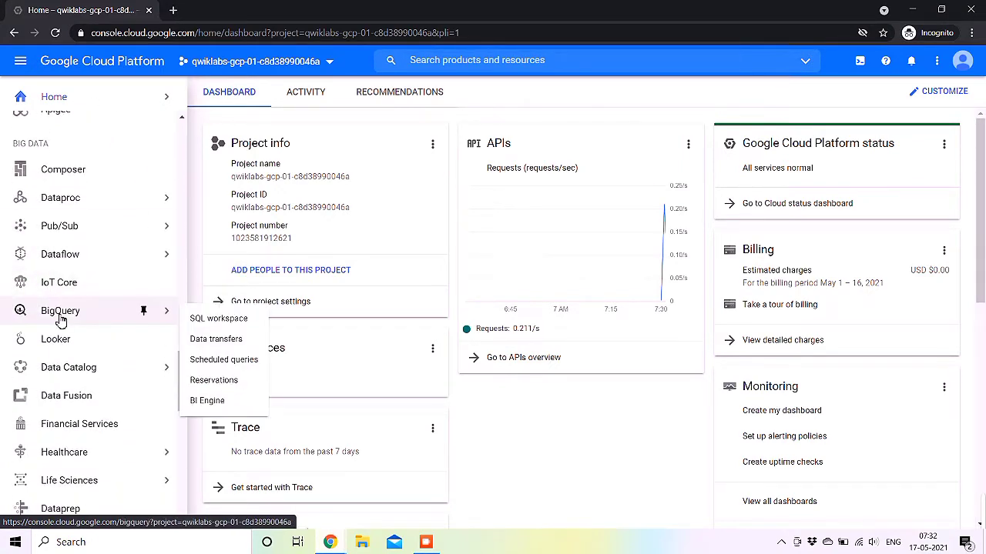
pyautogui.click(61, 320)
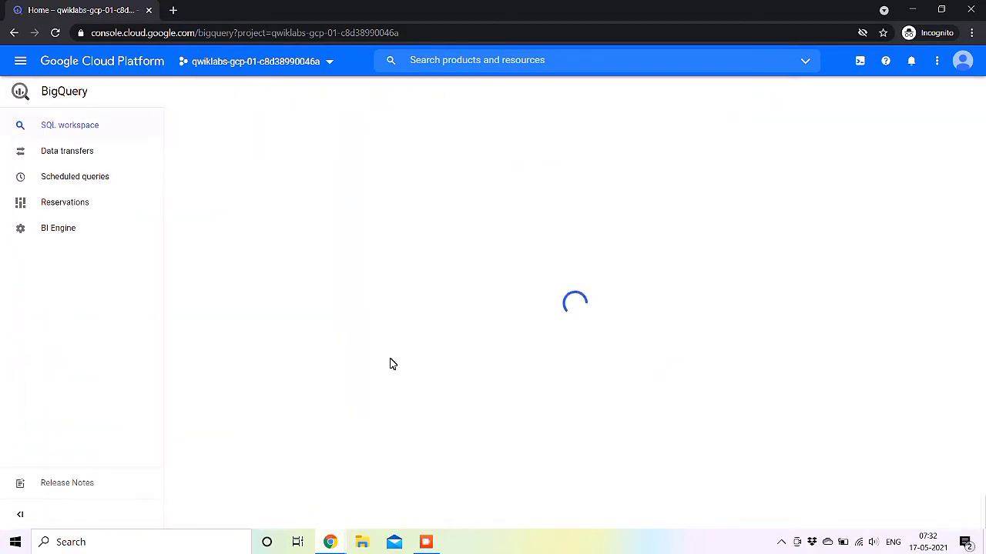
# Step: Switch to the GitHub repository Qiklabs-Challenge-Labs and open the file "Engineer Data in Google Cloud: Challenge Lab (GSP327)"
pyautogui.moveTo(330, 542)
pyautogui.click(296, 481)
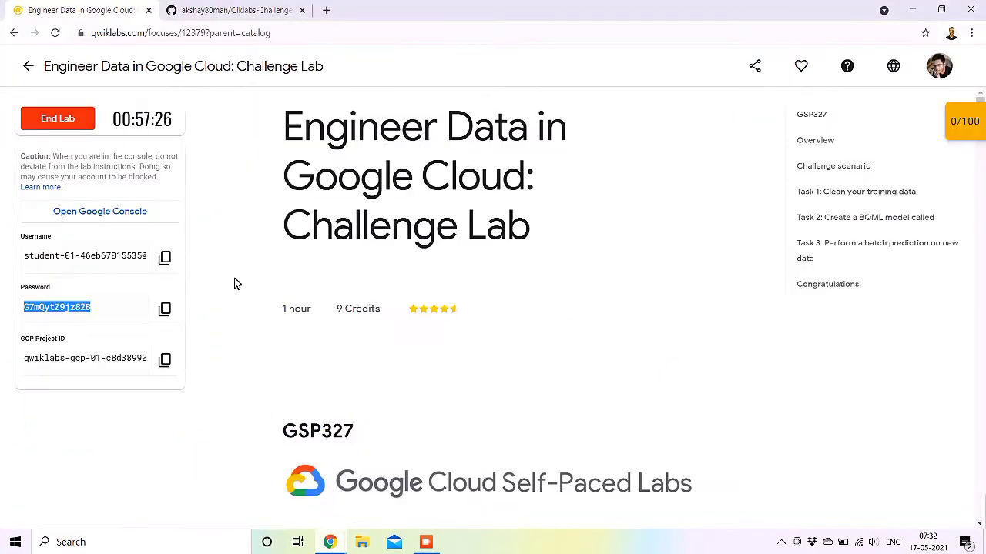
pyautogui.click(222, 10)
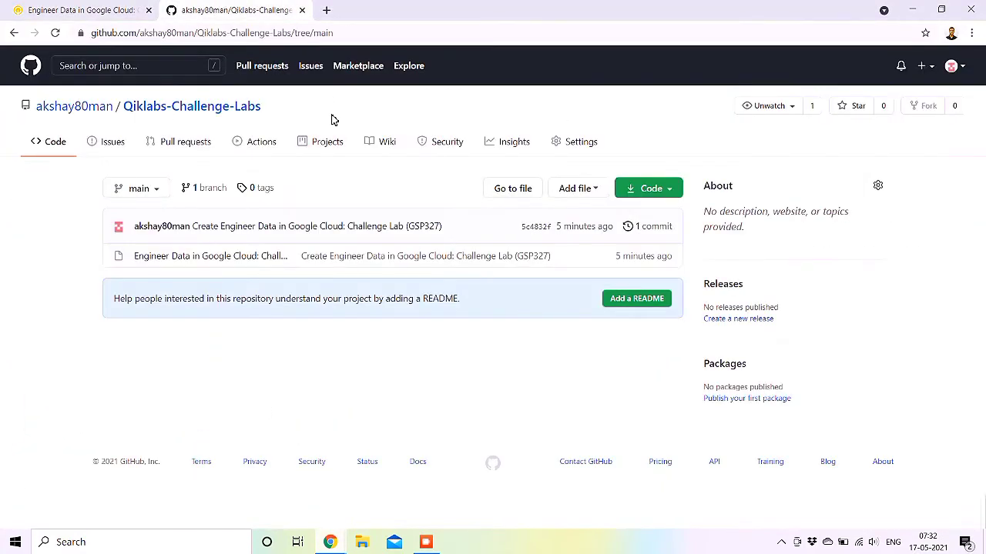
pyautogui.click(231, 256)
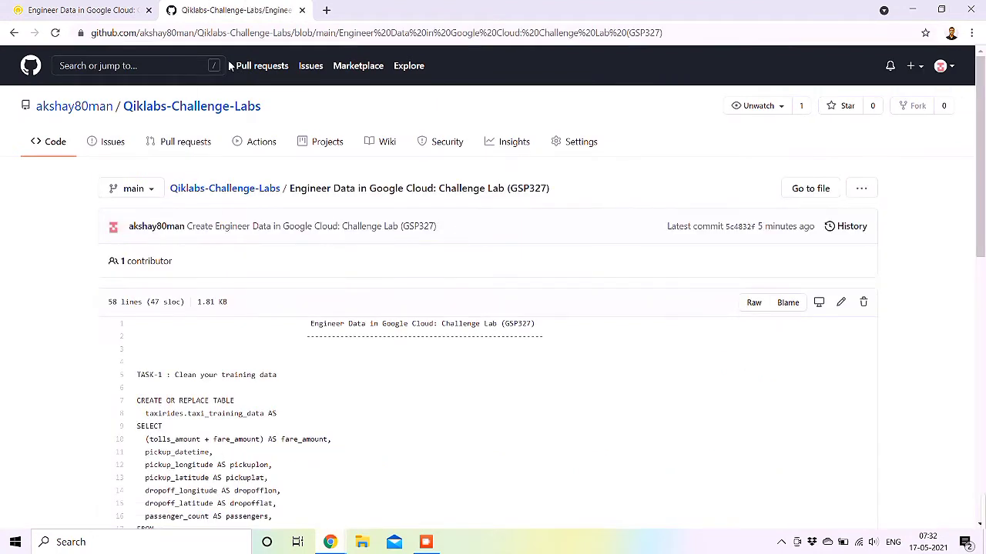
pyautogui.click(227, 34)
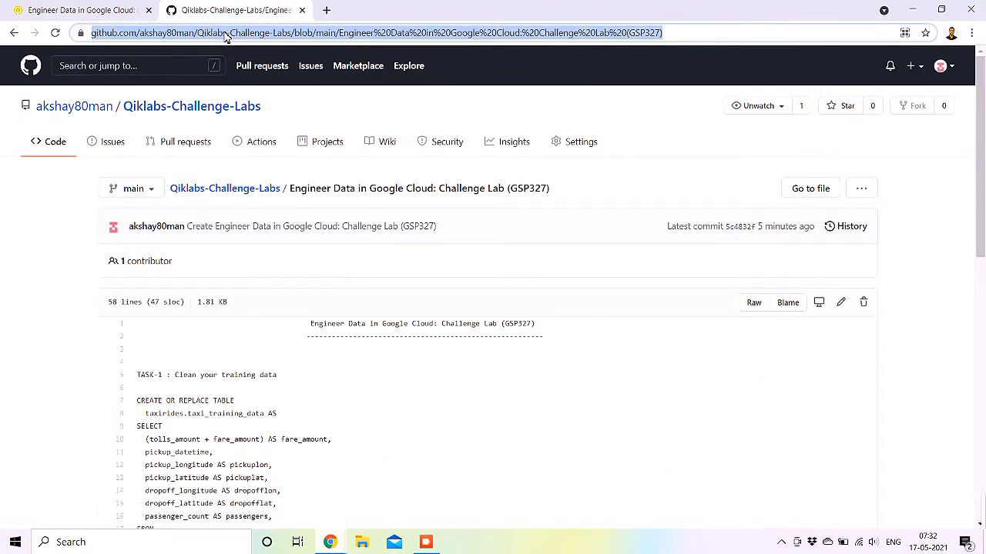
pyautogui.click(34, 208)
# Step: Copy the TASK-1 query that creates taxirides.taxi_training_data, from CREATE OR REPLACE TABLE through passenger_count > 0
pyautogui.scroll(-4, 34, 208)
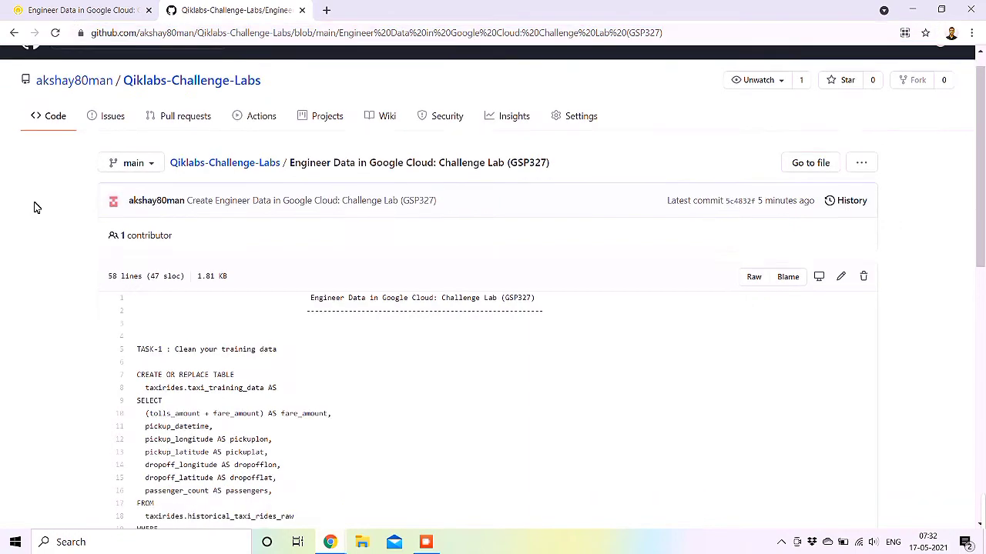
pyautogui.scroll(2, 34, 208)
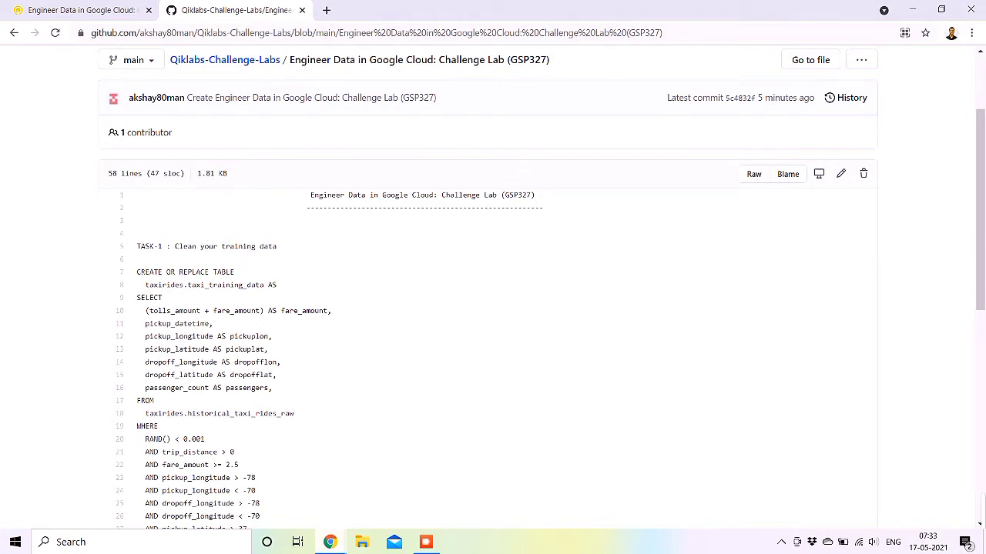
pyautogui.scroll(-2, 335, 335)
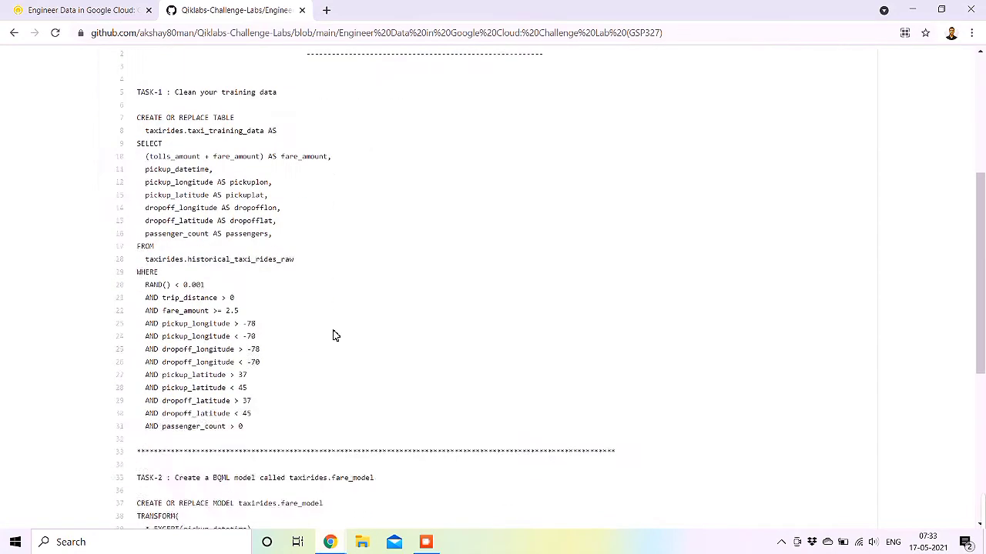
pyautogui.moveTo(138, 52); pyautogui.dragTo(306, 106)
pyautogui.click(305, 205)
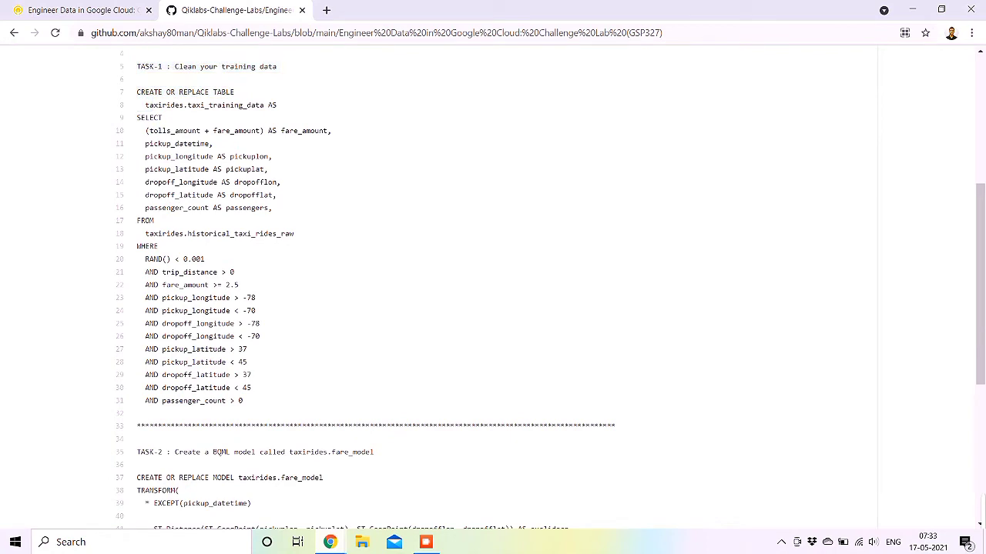
pyautogui.moveTo(137, 92); pyautogui.dragTo(311, 403)
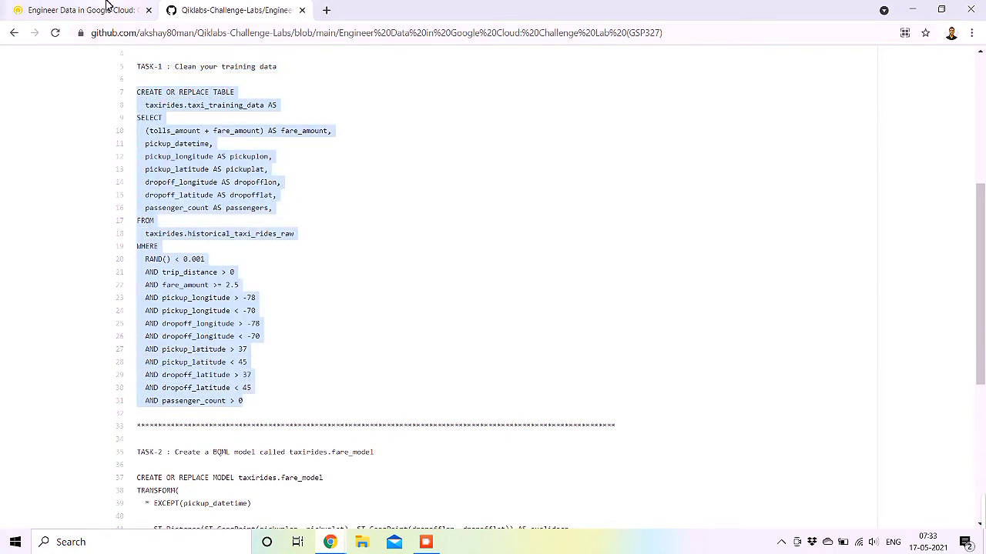
# Step: Return to BigQuery, dismiss the welcome message, and paste and run the taxi_training_data query in the editor
pyautogui.click(344, 550)
pyautogui.click(396, 480)
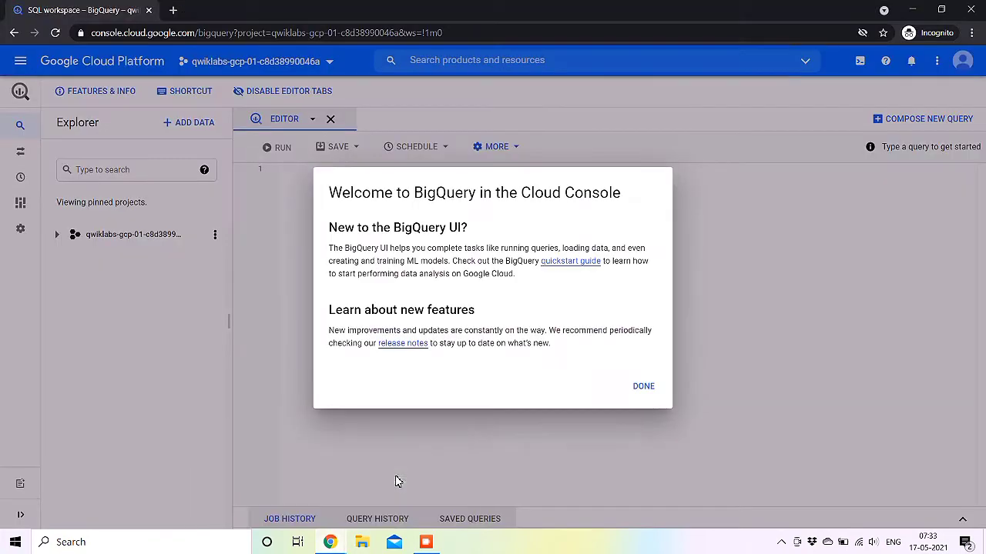
pyautogui.click(643, 389)
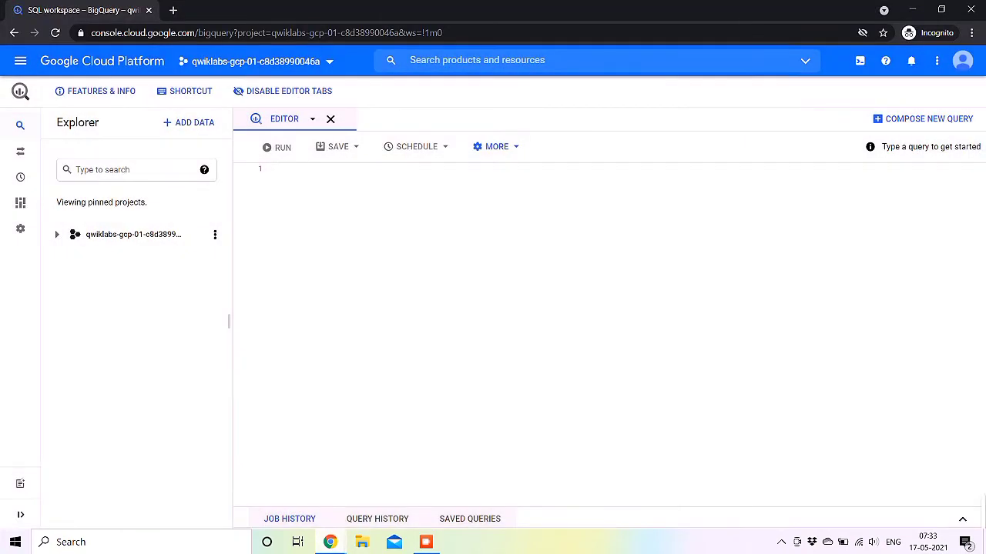
pyautogui.hotkey('ctrl', 'v')
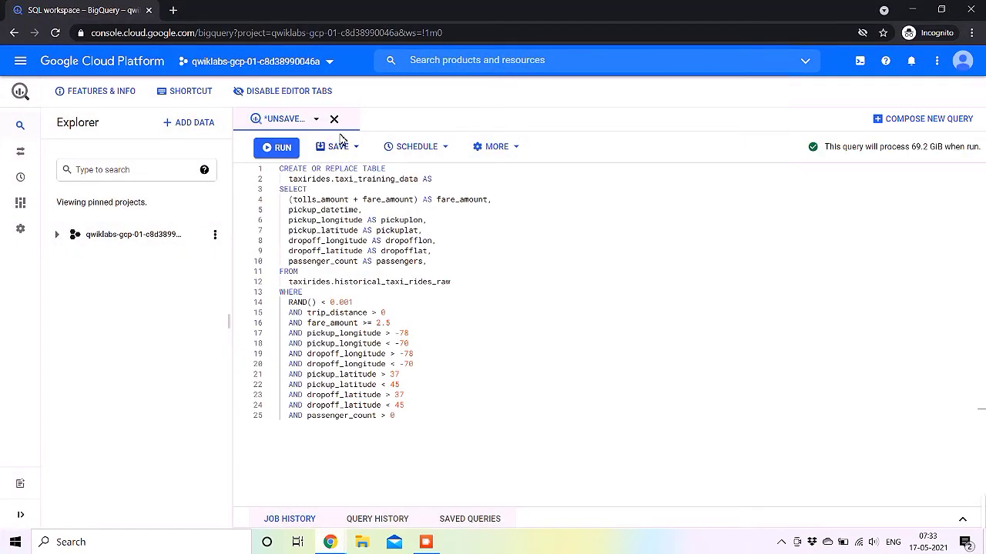
pyautogui.click(277, 147)
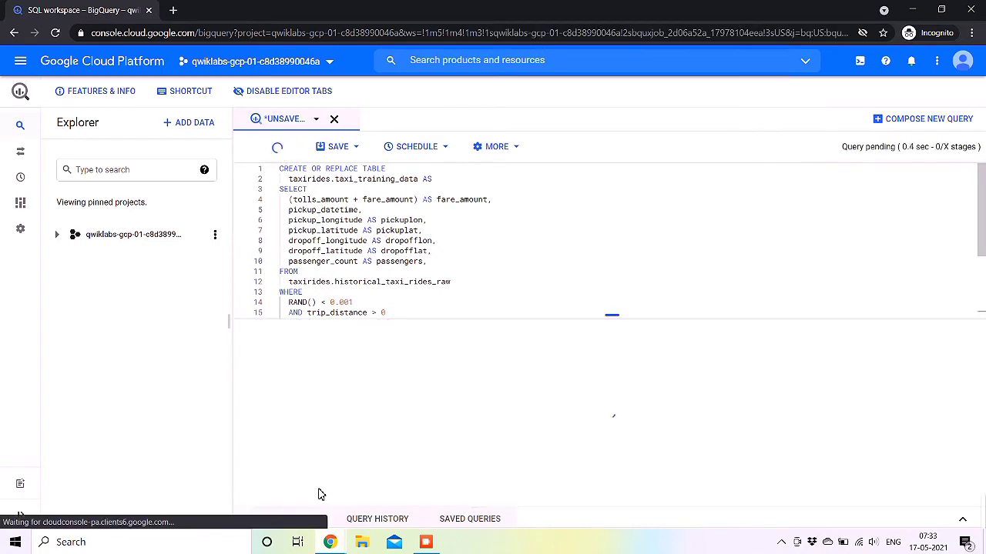
# Step: Copy the TASK-2 query that creates the model taxirides.fare_model from the GitHub file
pyautogui.click(325, 548)
pyautogui.click(257, 462)
pyautogui.click(366, 327)
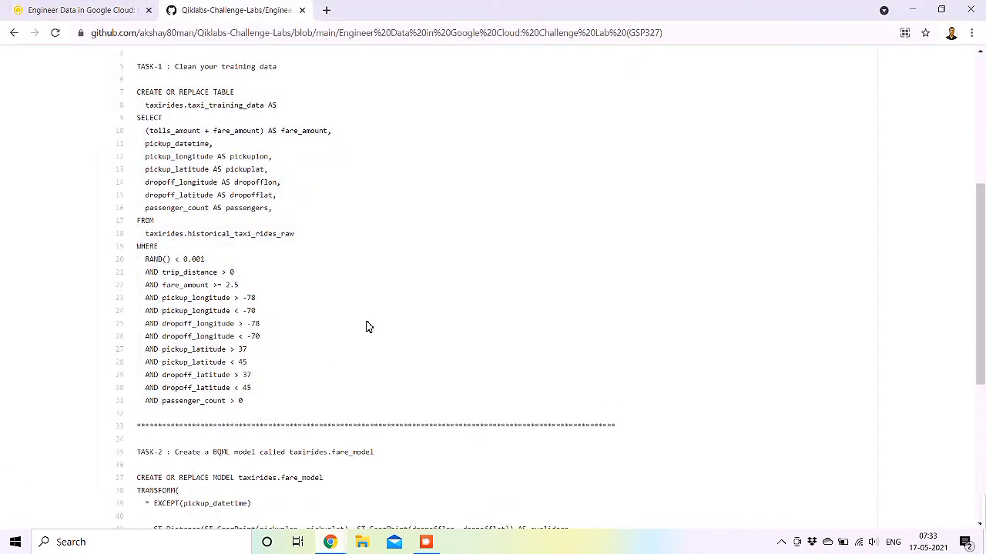
pyautogui.scroll(-3, 365, 327)
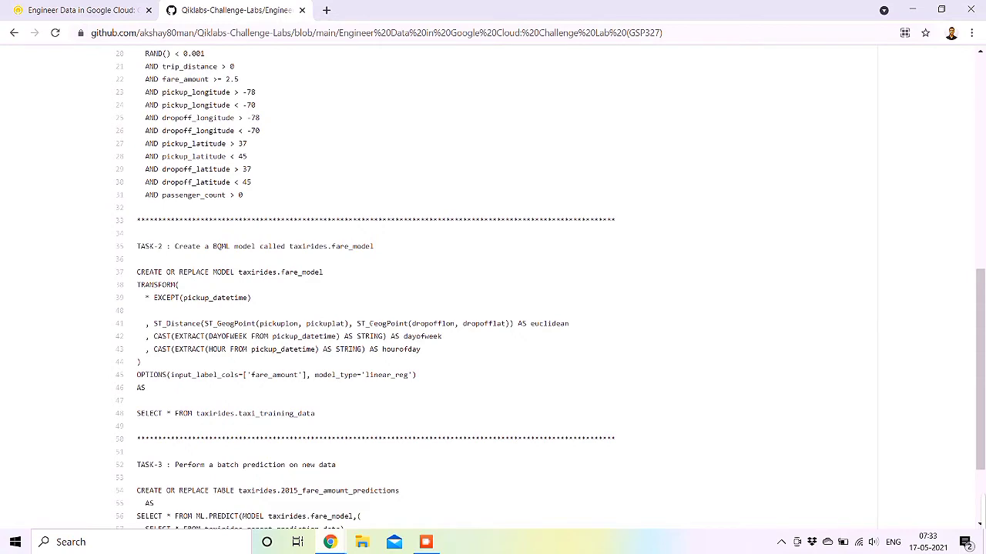
pyautogui.scroll(-3, 366, 326)
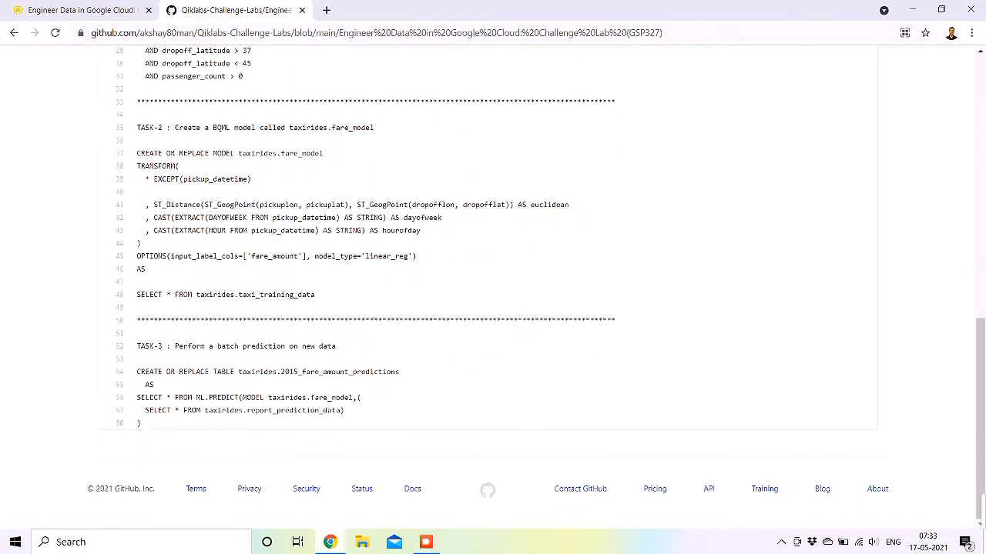
pyautogui.moveTo(137, 153); pyautogui.dragTo(325, 300)
pyautogui.hotkey('ctrl', 'c')
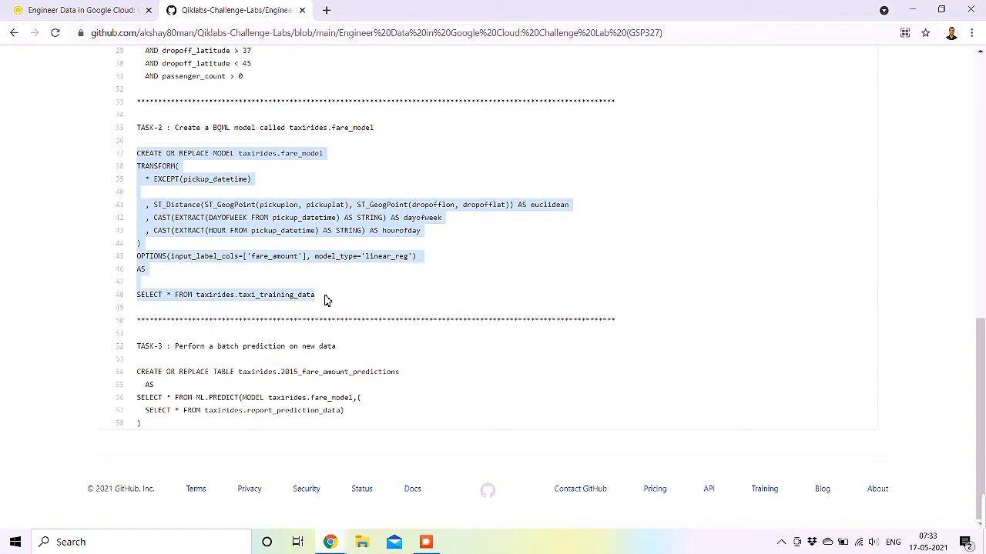
# Step: Compose a new query in BigQuery and paste the taxirides.fare_model creation query into it
pyautogui.moveTo(329, 542)
pyautogui.click(385, 502)
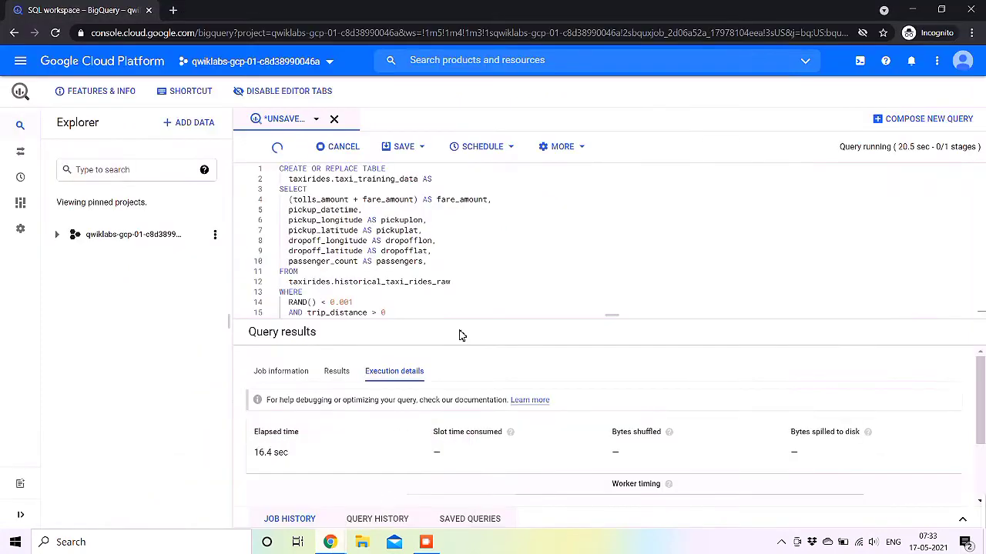
pyautogui.click(916, 120)
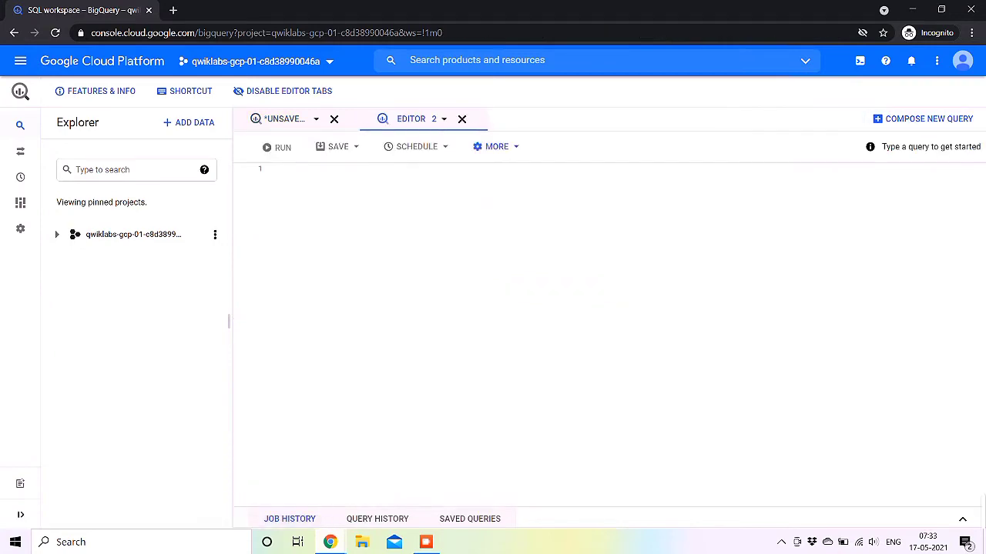
pyautogui.hotkey('ctrl', 'v')
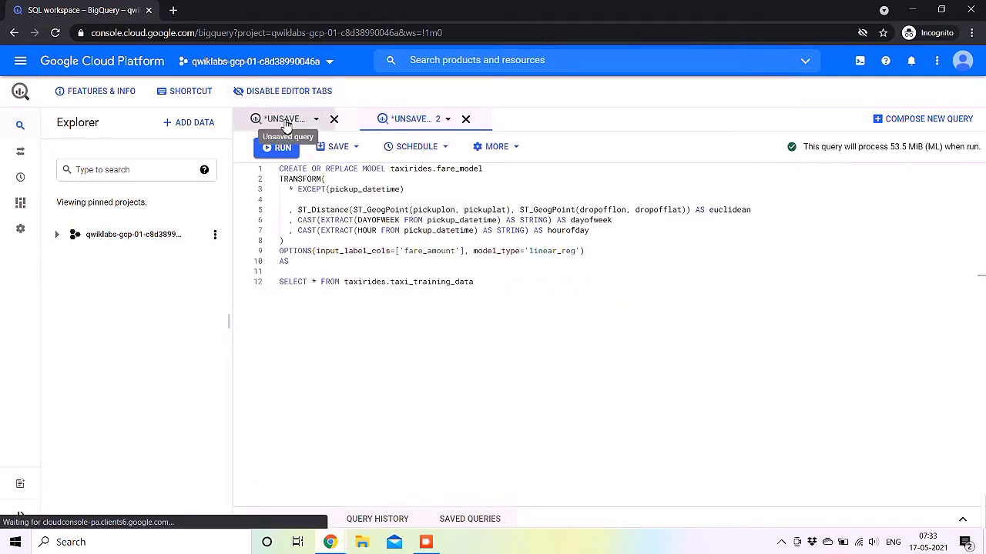
# Step: Check the result of the taxi_training_data query, then run the query that creates the taxirides.fare_model model
pyautogui.click(287, 121)
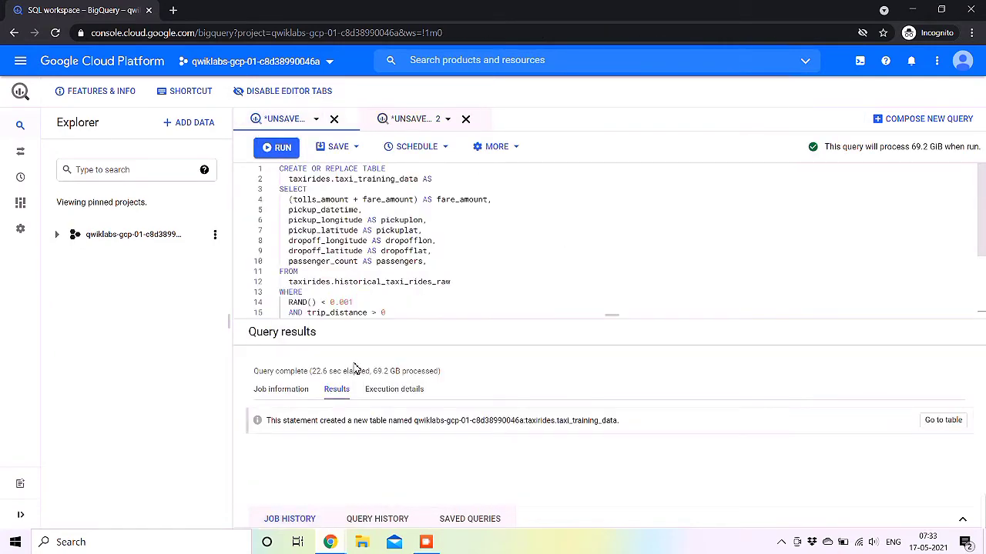
pyautogui.click(416, 121)
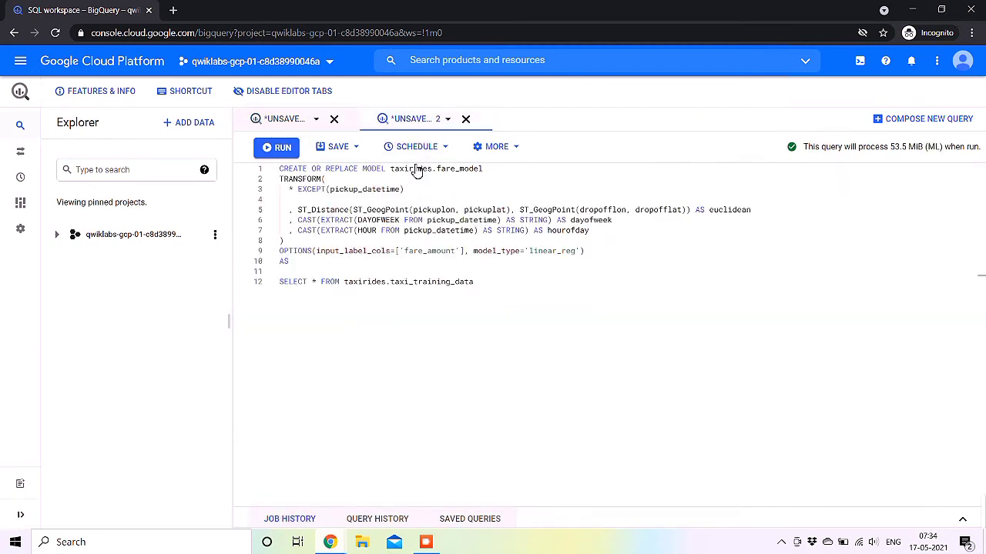
pyautogui.click(282, 150)
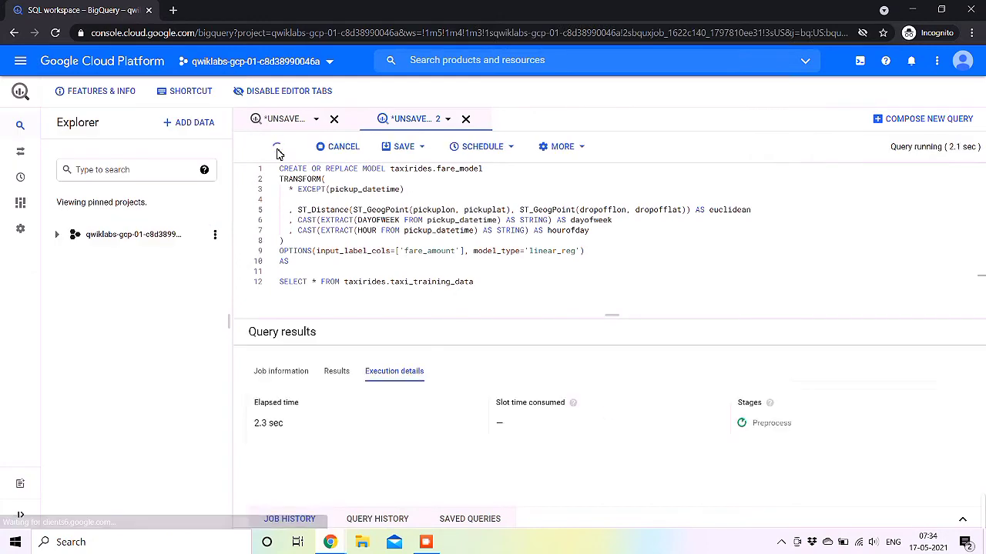
# Step: Copy the TASK-3 query that creates taxirides.2015_fare_amount_predictions from the GitHub file
pyautogui.moveTo(331, 542)
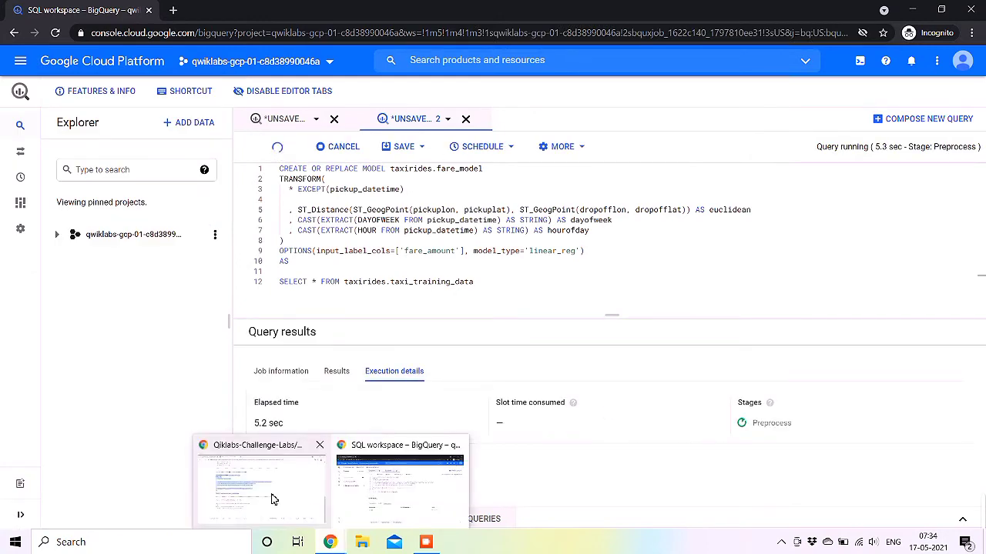
pyautogui.click(260, 493)
pyautogui.click(383, 344)
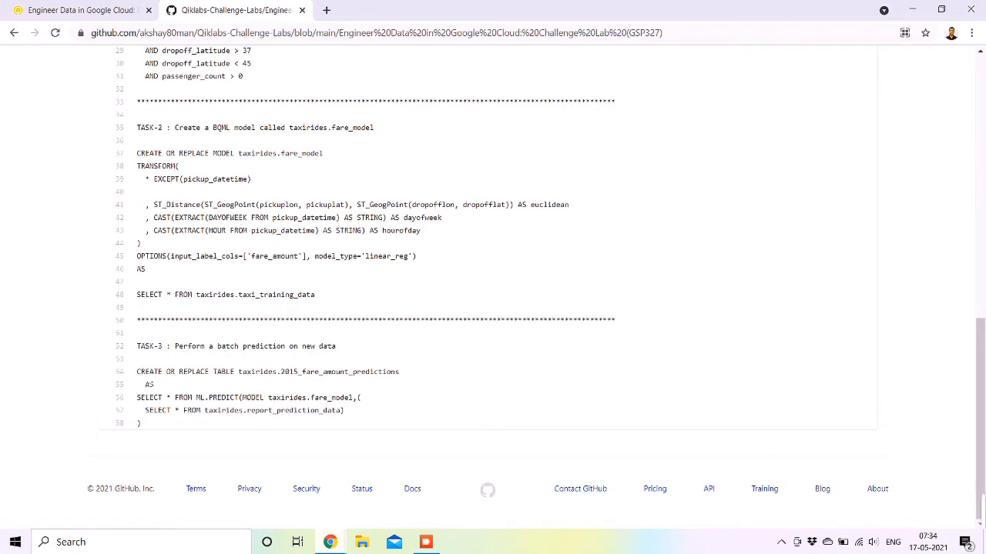
pyautogui.moveTo(137, 371); pyautogui.dragTo(163, 428)
pyautogui.hotkey('ctrl', 'c')
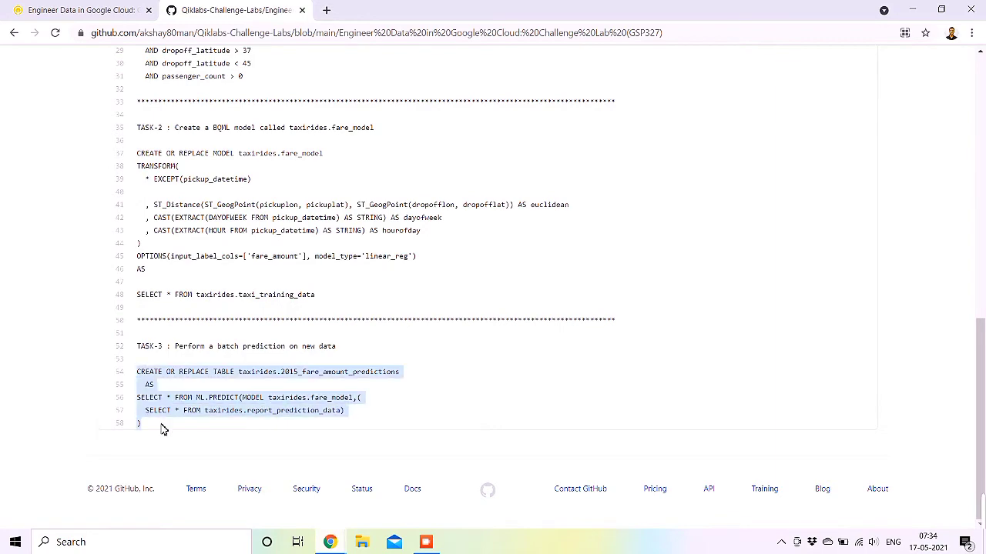
# Step: Paste the 2015_fare_amount_predictions query into a new BigQuery query and return to the running fare_model query
pyautogui.click(337, 544)
pyautogui.click(396, 501)
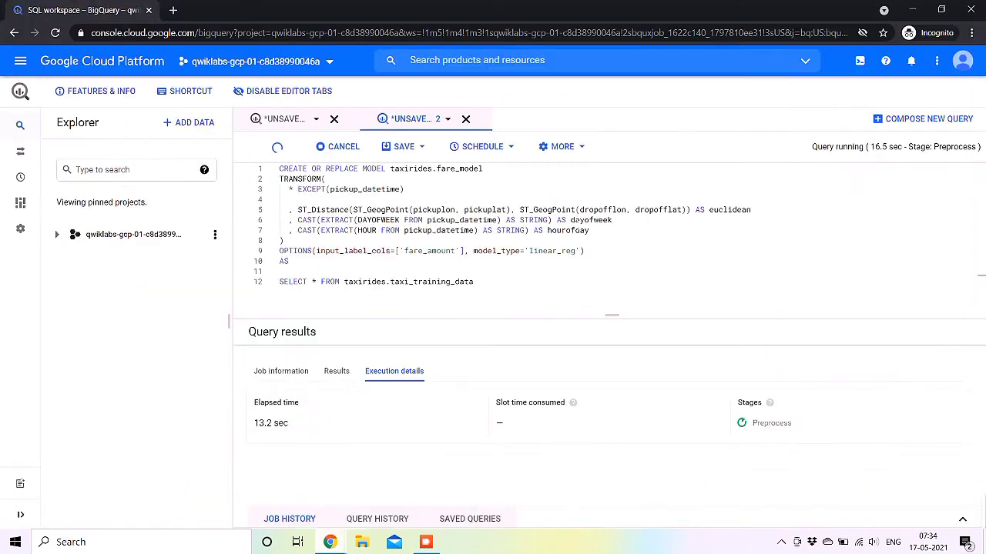
pyautogui.click(891, 121)
pyautogui.hotkey('ctrl', 'v')
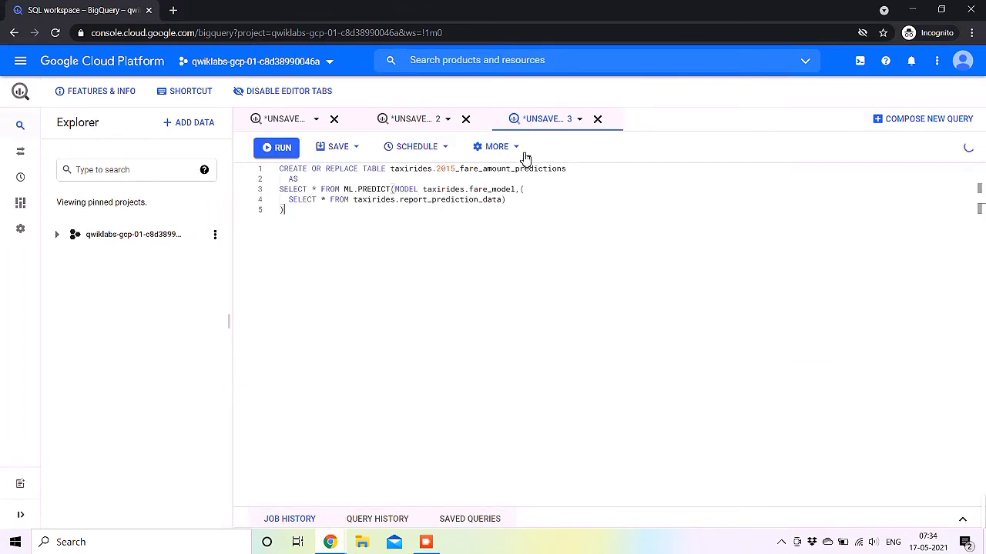
pyautogui.click(408, 127)
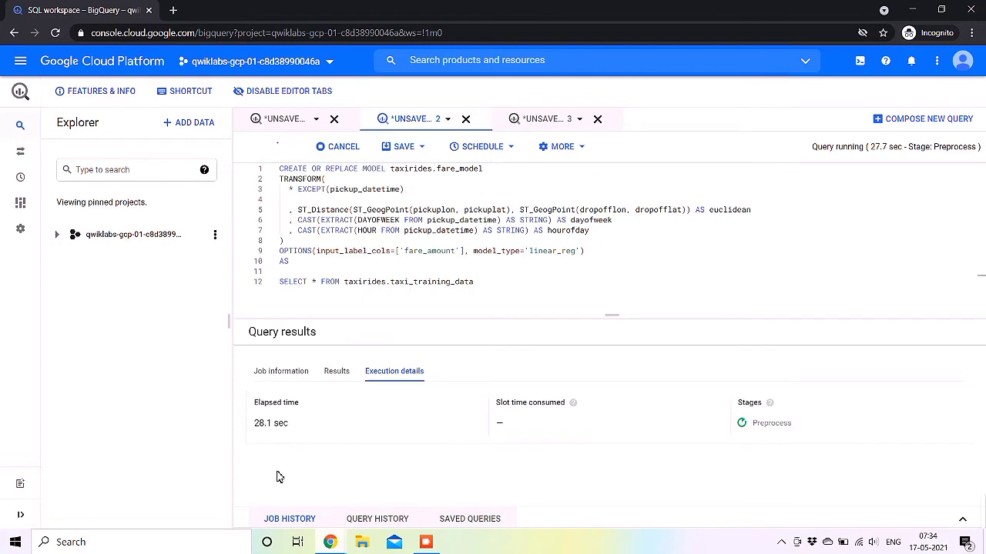
# Step: Try the progress check for the taxirides.fare_model checkpoint on the Qwiklabs lab page, then close the message and the checkpoints
pyautogui.moveTo(330, 542)
pyautogui.click(254, 482)
pyautogui.click(110, 7)
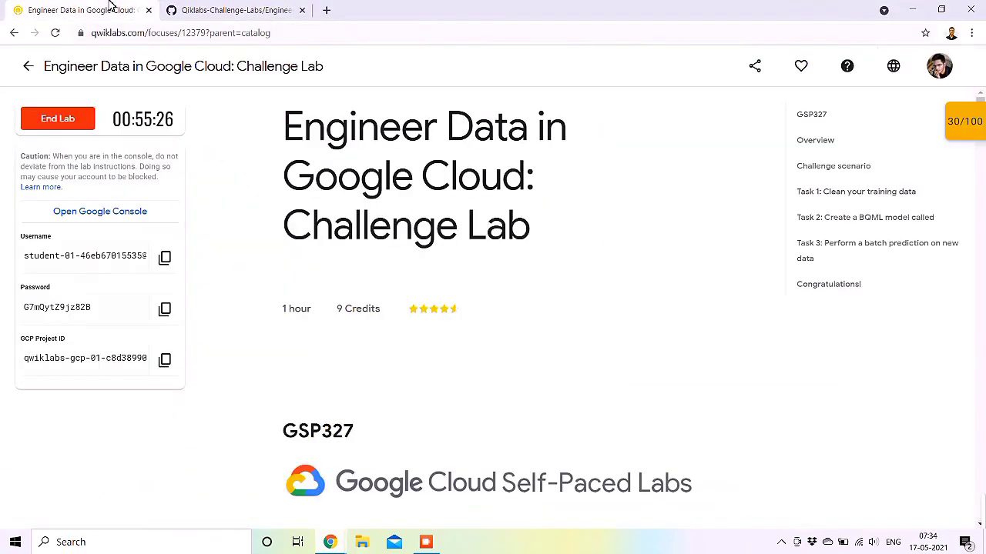
pyautogui.click(969, 117)
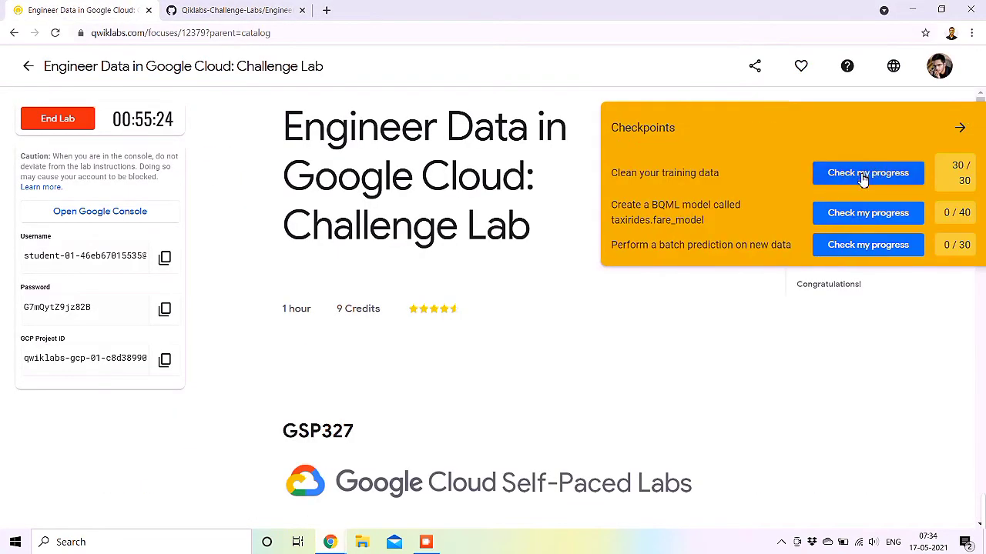
pyautogui.click(864, 213)
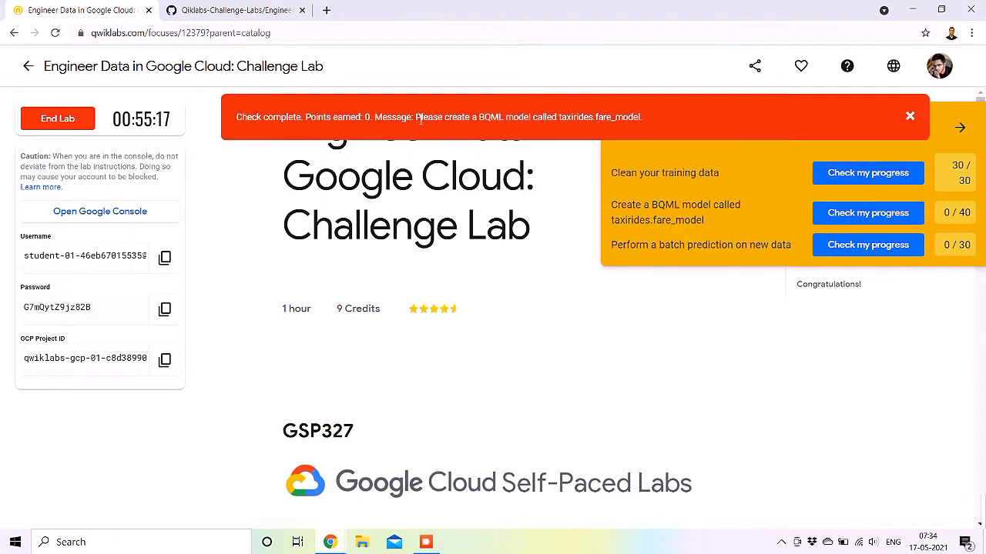
pyautogui.moveTo(416, 117); pyautogui.dragTo(642, 117)
pyautogui.click(568, 181)
pyautogui.click(909, 117)
pyautogui.click(964, 131)
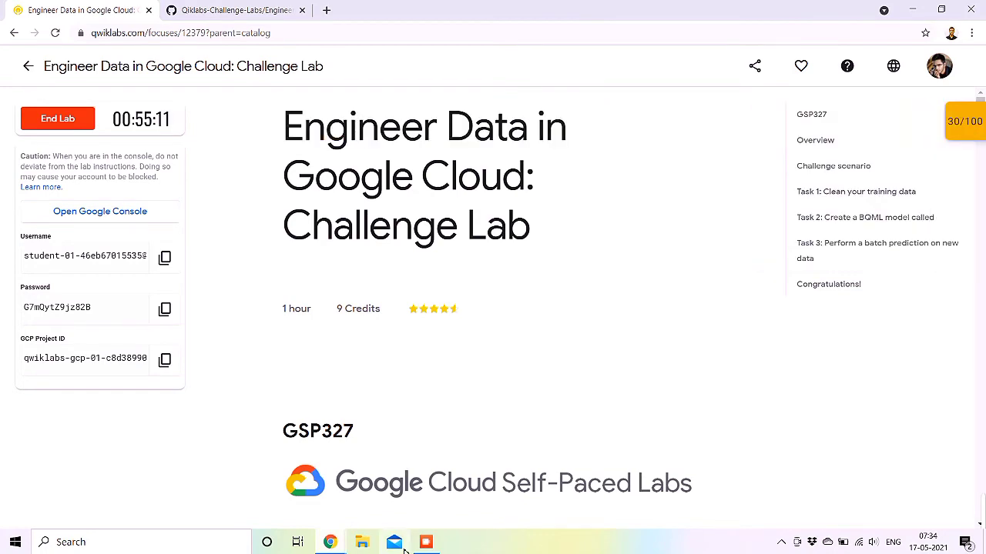
# Step: Switch back to BigQuery, cut and re-paste the 2015_fare_amount_predictions query to revalidate it, and run it
pyautogui.moveTo(329, 542)
pyautogui.click(389, 515)
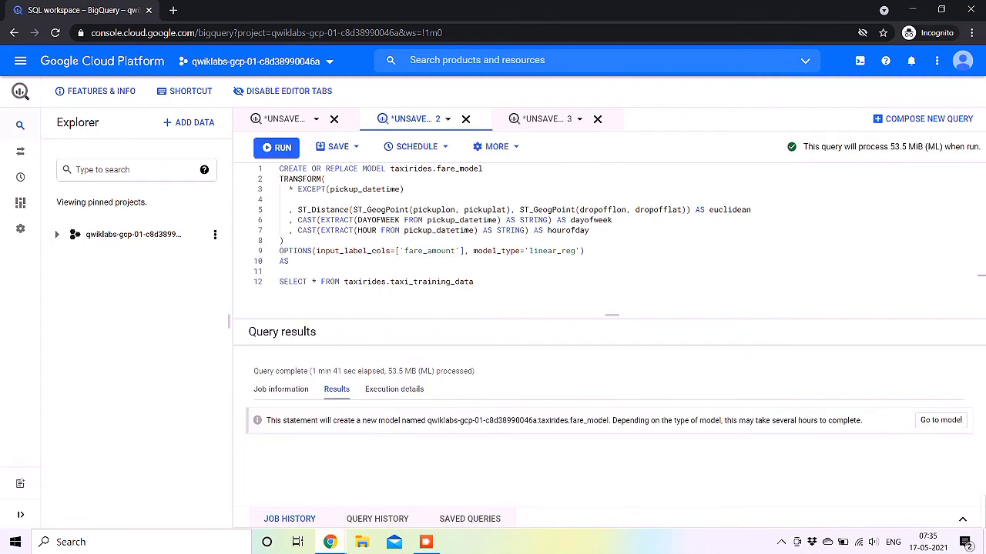
pyautogui.click(570, 122)
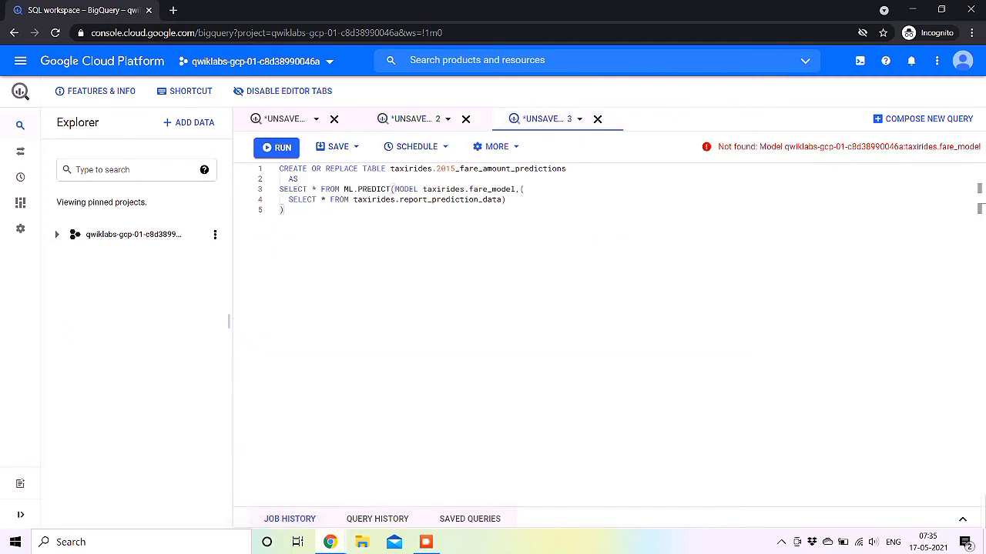
pyautogui.hotkey('ctrl', 'a')
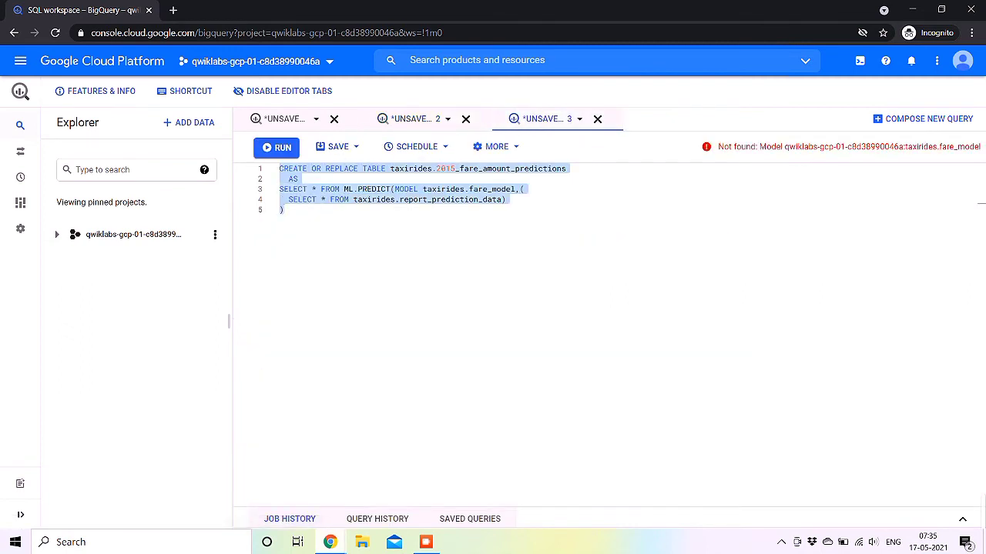
pyautogui.hotkey('ctrl', 'x')
pyautogui.hotkey('ctrl', 'v')
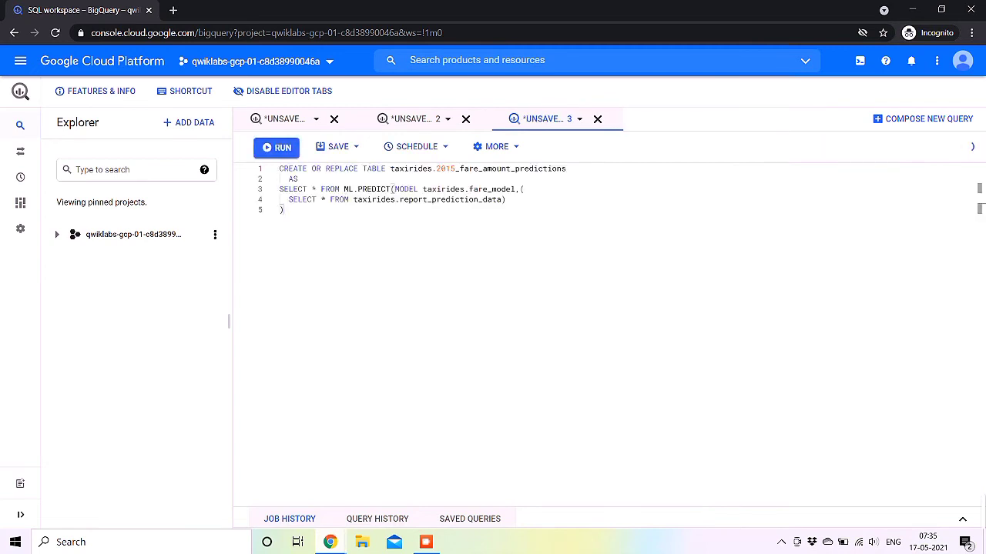
pyautogui.click(273, 153)
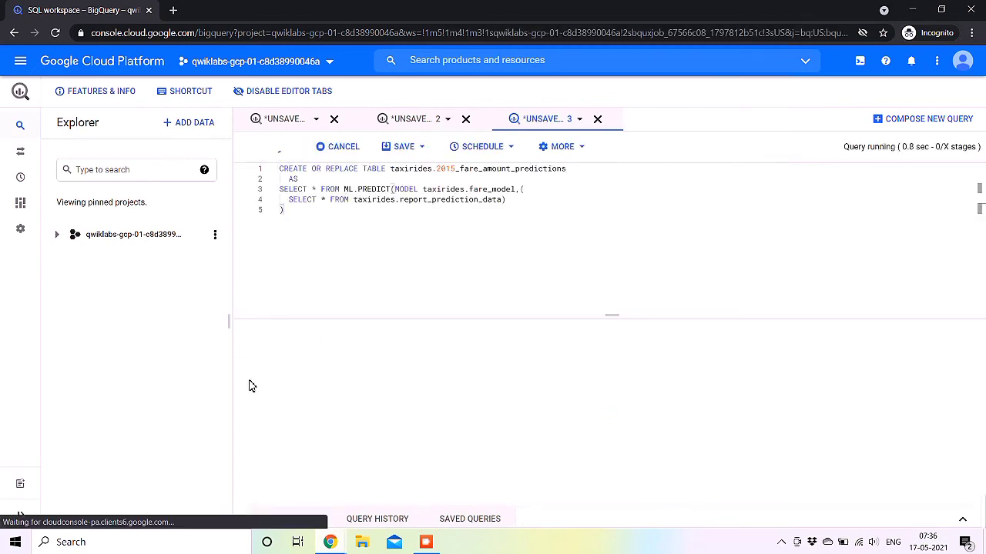
# Step: On the Qwiklabs lab page, check progress for the taxirides.fare_model and batch prediction checkpoints, then collapse the checkpoints
pyautogui.moveTo(328, 544)
pyautogui.click(275, 479)
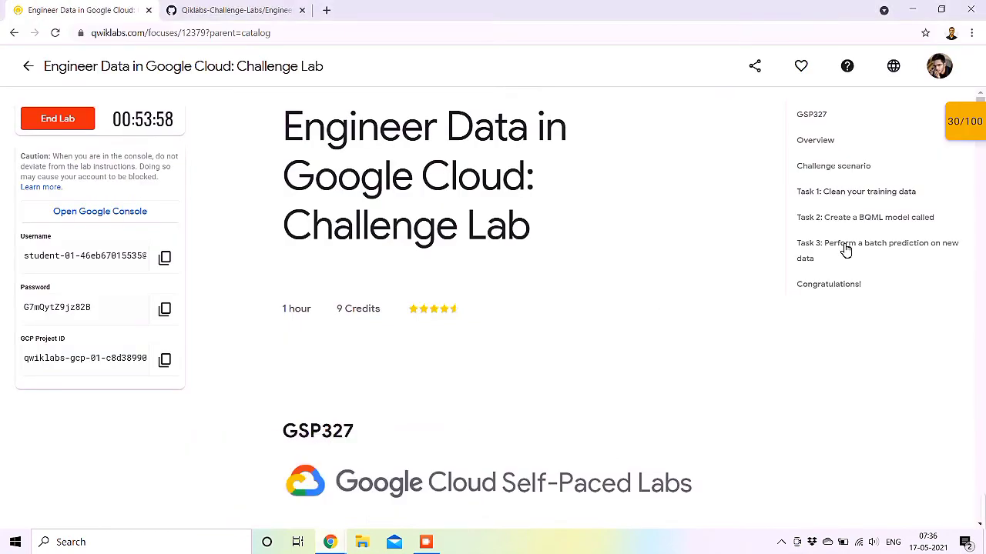
pyautogui.click(981, 108)
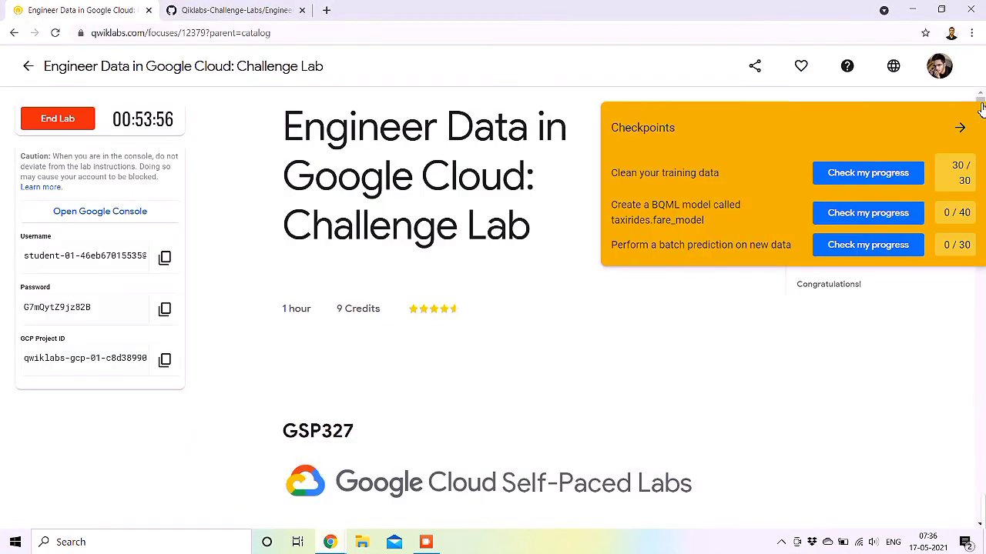
pyautogui.click(889, 215)
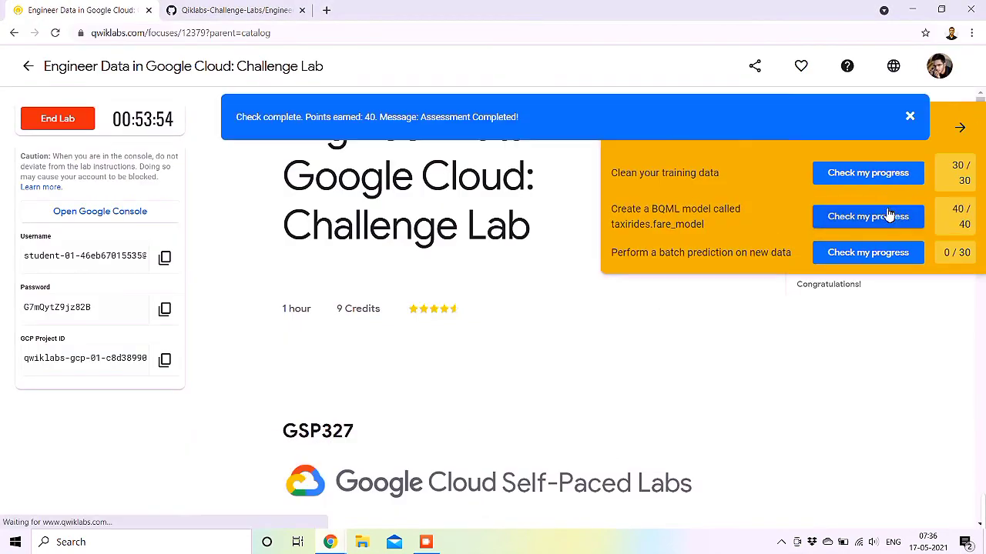
pyautogui.click(911, 117)
pyautogui.click(886, 254)
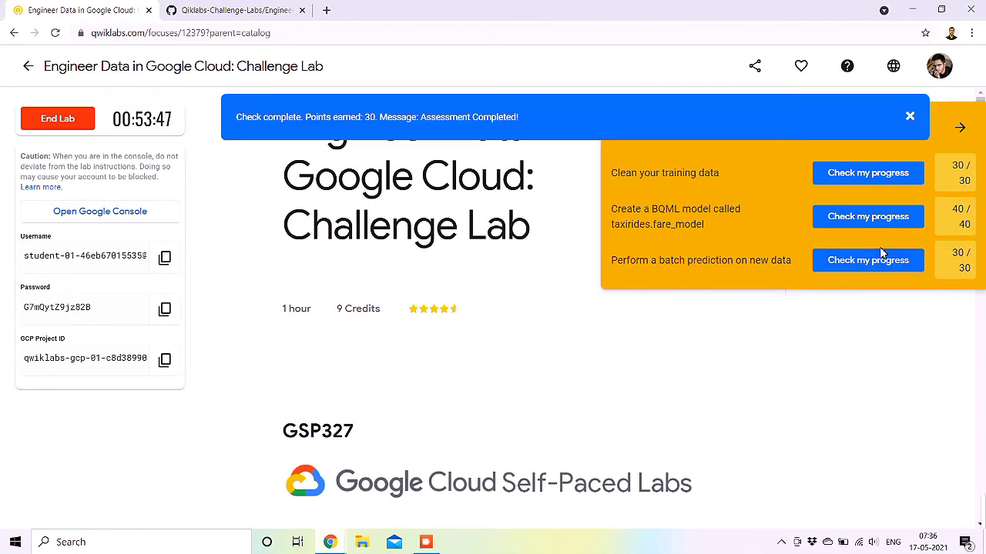
pyautogui.click(911, 117)
pyautogui.click(961, 132)
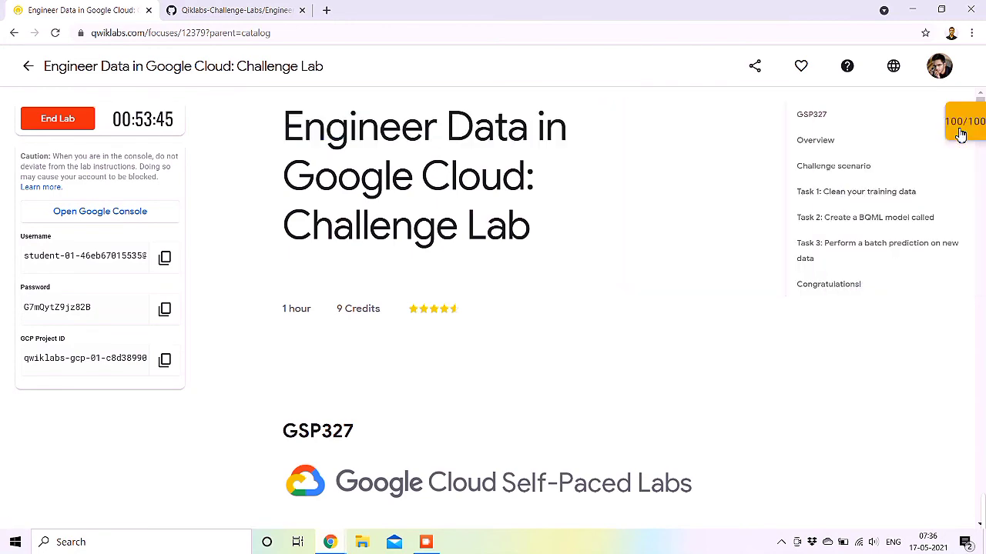
# Step: End the lab and submit a five-star satisfaction rating without a comment
pyautogui.click(832, 115)
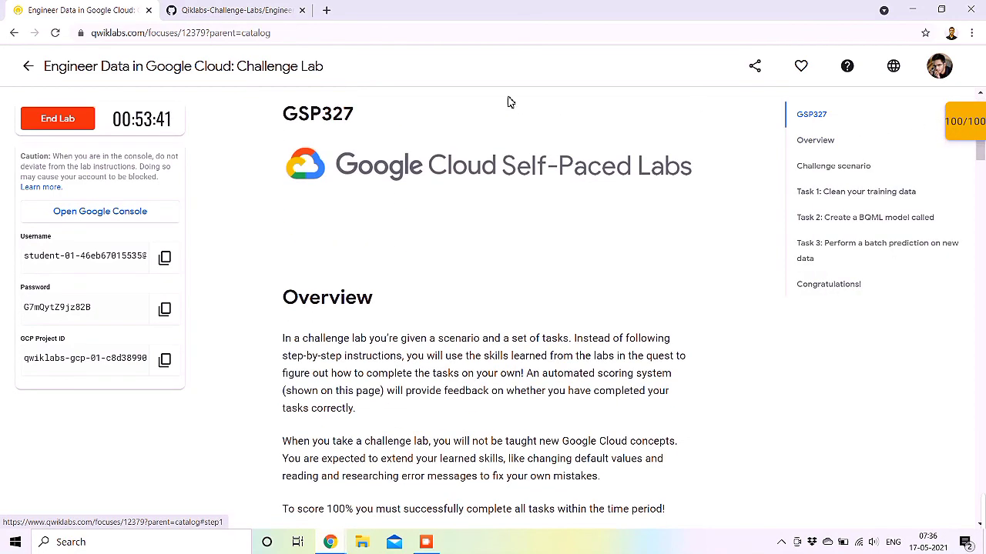
pyautogui.scroll(4, 190, 151)
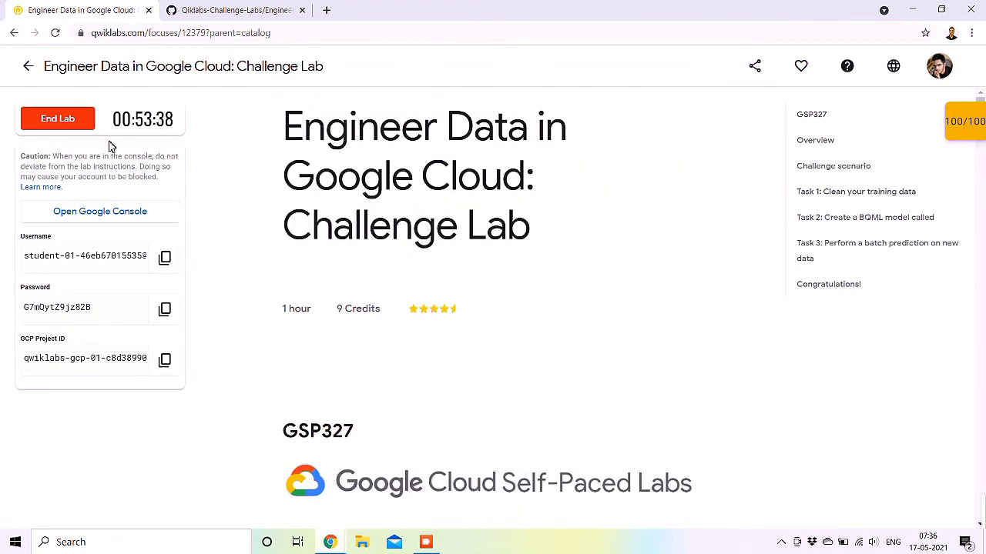
pyautogui.click(82, 128)
pyautogui.click(553, 144)
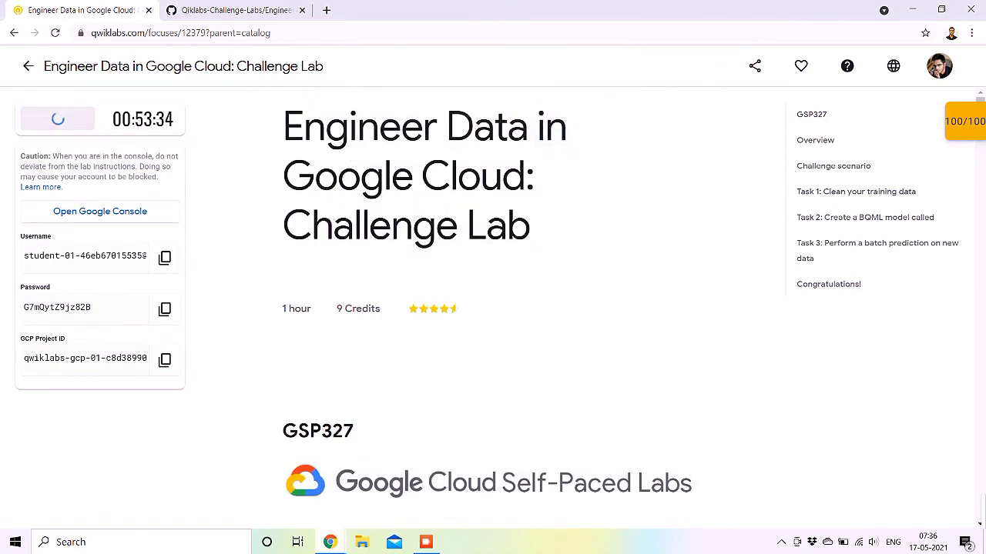
pyautogui.click(504, 243)
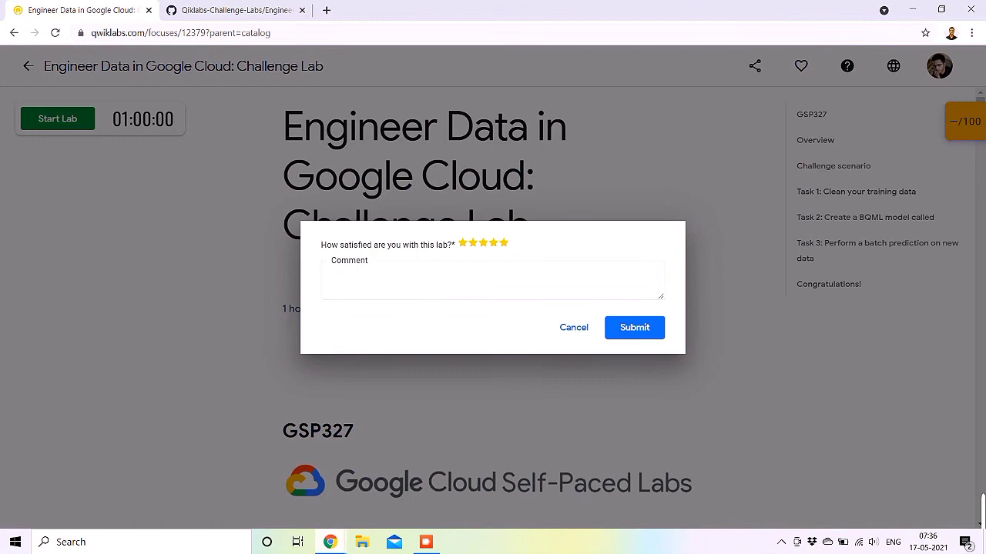
pyautogui.click(630, 330)
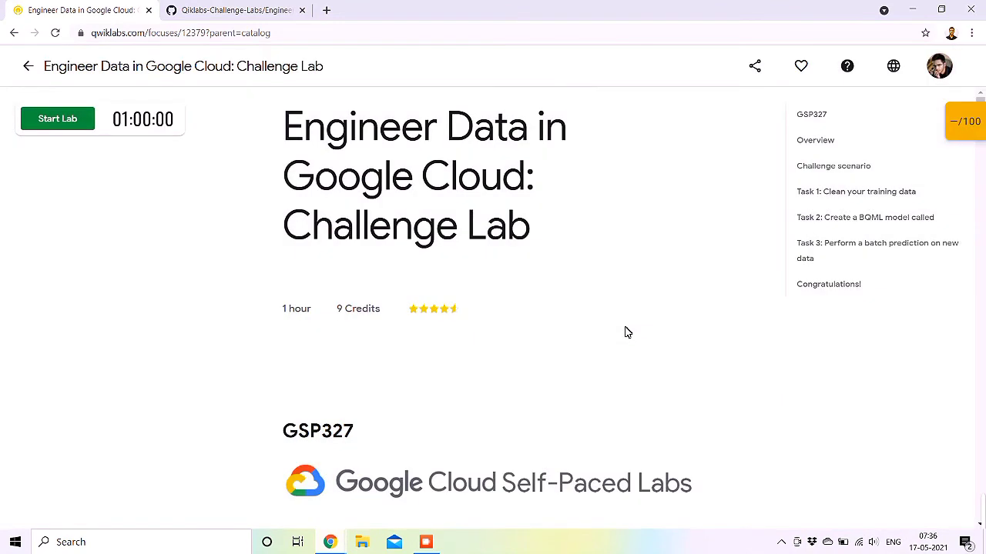